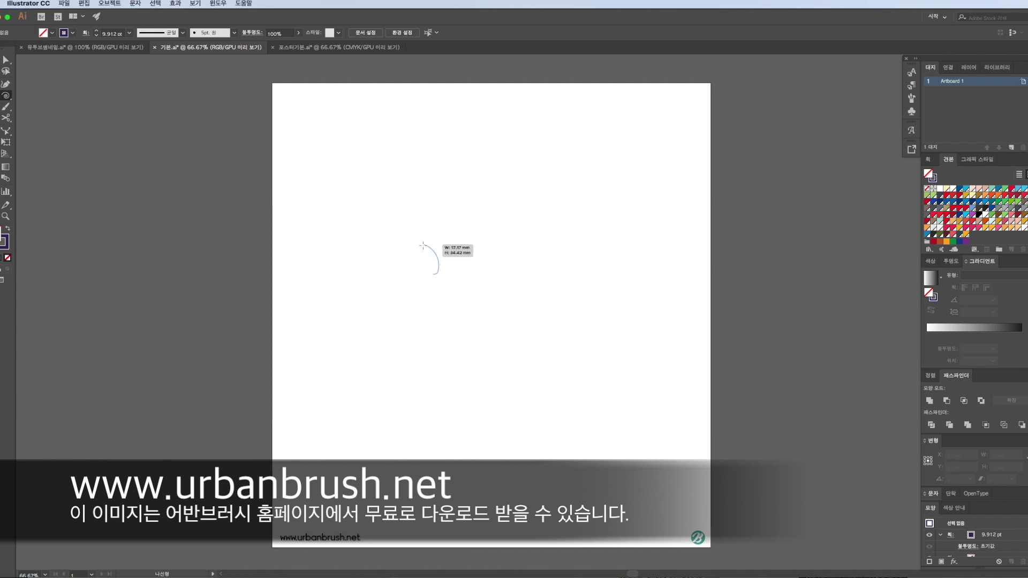
key(super+z)
drag(404, 322, 490, 296)
key(super+z)
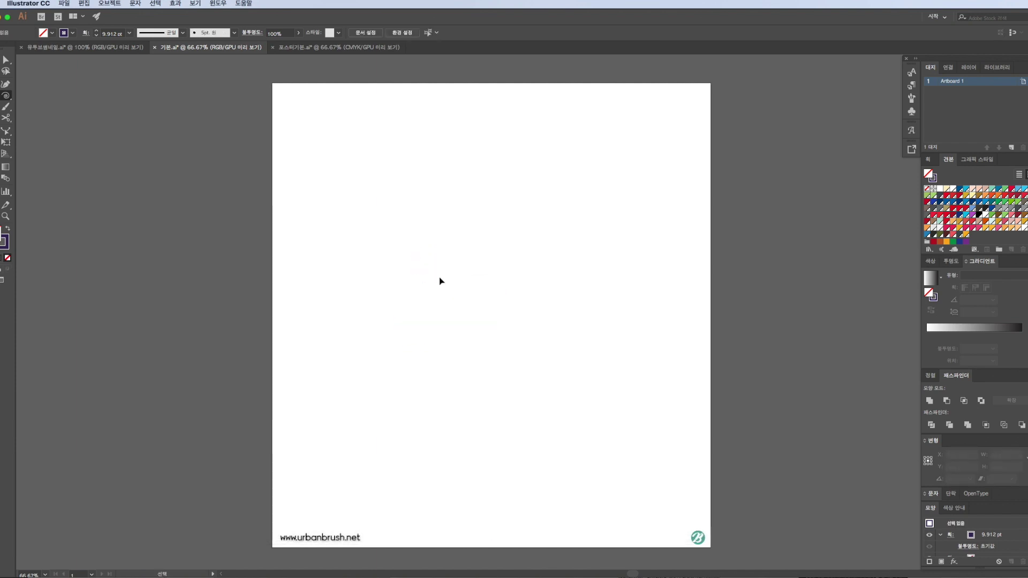
mouse_move(516, 312)
mouse_down()
mouse_move(557, 295)
mouse_move(466, 311)
mouse_move(441, 289)
mouse_move(570, 357)
mouse_move(535, 340)
mouse_up()
scroll(439, 287, up, 5)
key(super+z)
key(super+z)
key(super+minus)
key(super+minus)
key(super+minus)
key(super+minus)
key(super+minus)
key(super+minus)
key(super+equal)
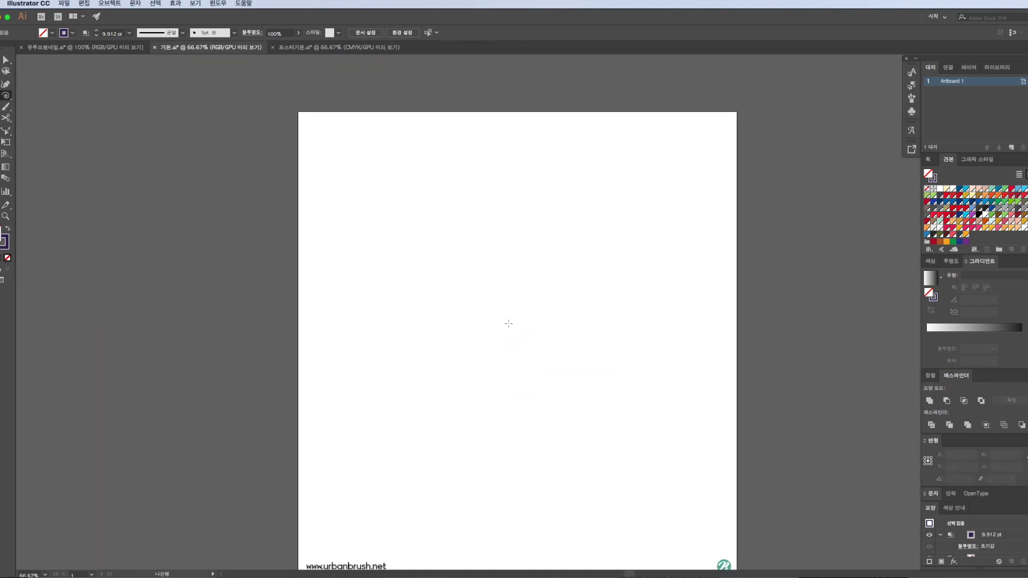
Draw a spiral about 27 by 28 mm near the artboard's centre and set its stroke weight to 10 pt
scroll(509, 323, down, 1)
scroll(509, 323, right, 1)
scroll(493, 298, up, 5)
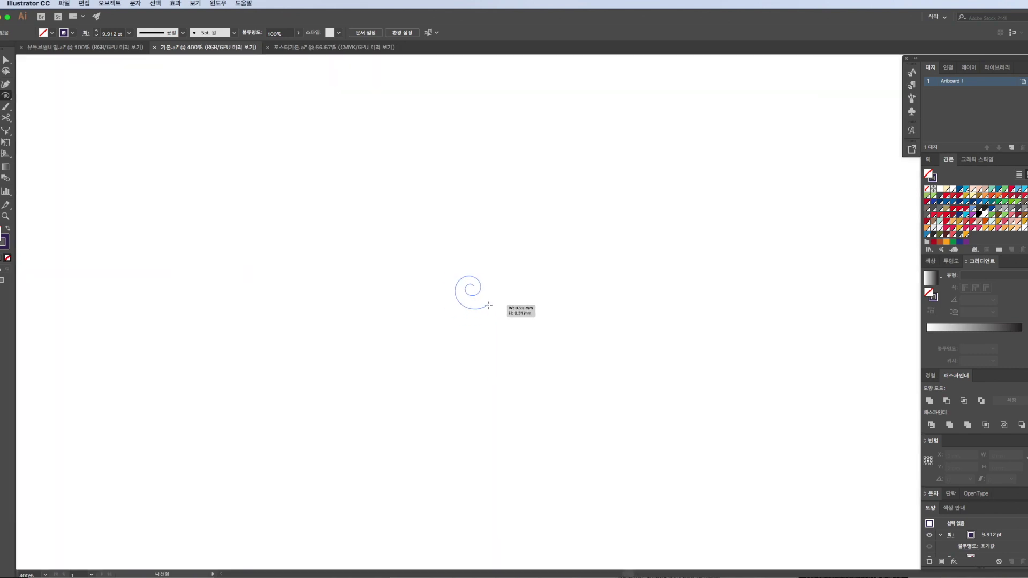
mouse_move(486, 303)
mouse_down()
mouse_move(608, 374)
mouse_move(592, 363)
mouse_move(584, 370)
mouse_up()
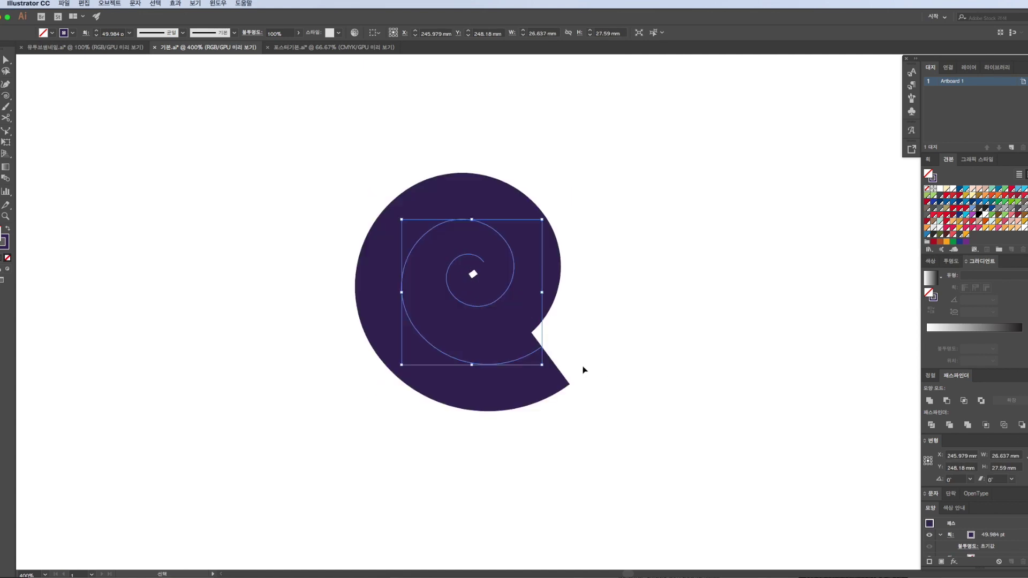
click(108, 34)
text(10)
key(Return)
click(554, 379)
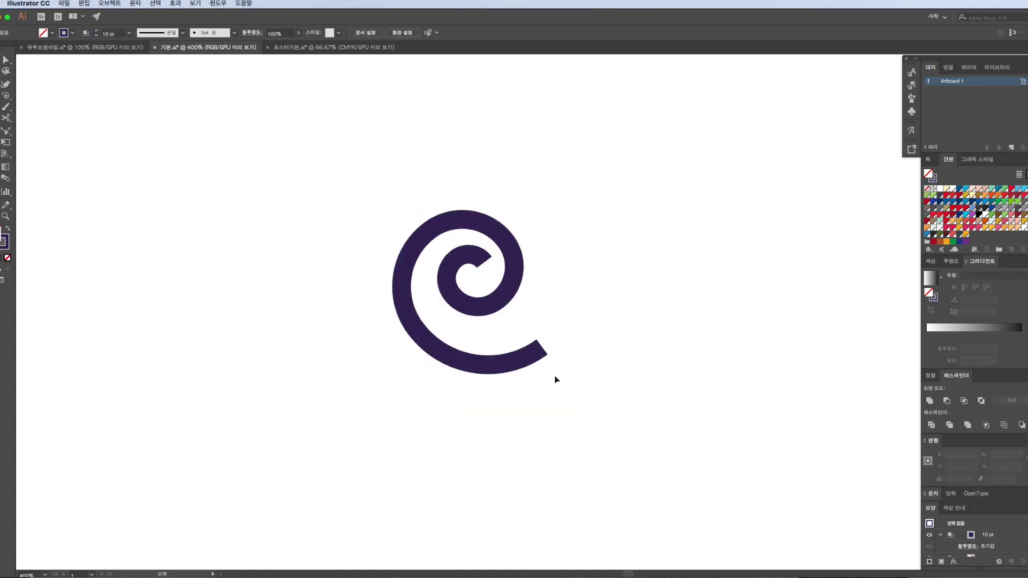
Enlarge the spiral to about 68 by 87 mm and rotate it to about 318° so its open end lies at the bottom
click(540, 358)
scroll(541, 359, down, 6)
drag(549, 365, 602, 397)
scroll(565, 380, up, 1)
scroll(602, 398, up, 1)
Paste a copy of the spiral, reflect it, and place it directly left of the original
key(ctrl+v)
right_click(559, 275)
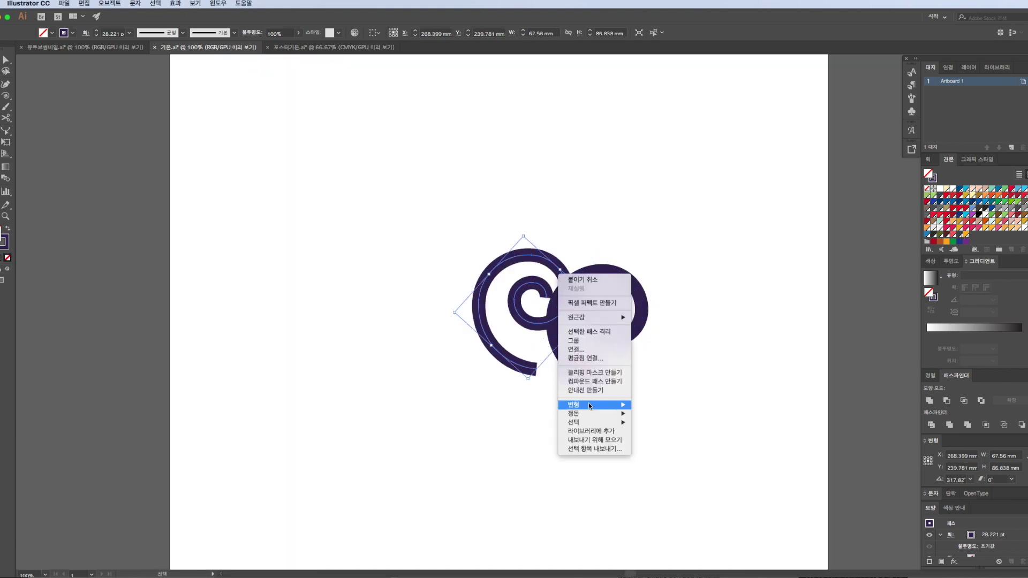
mouse_move(589, 405)
click(643, 438)
click(560, 273)
drag(538, 260, 522, 269)
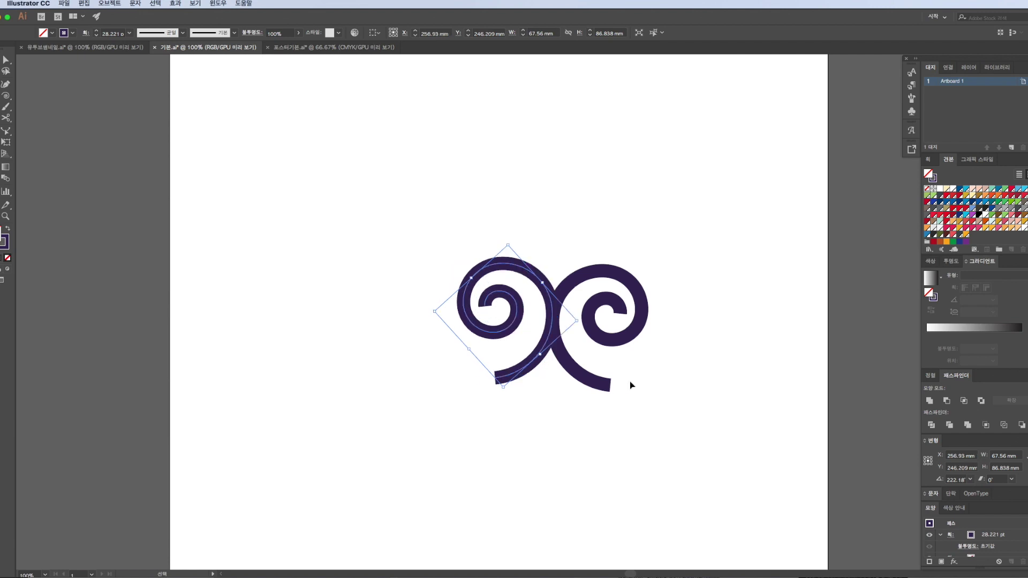
click(630, 379)
scroll(629, 380, down, 2)
Move the left spiral away from the right one, leaving a narrow gap between their outer curves
click(610, 347)
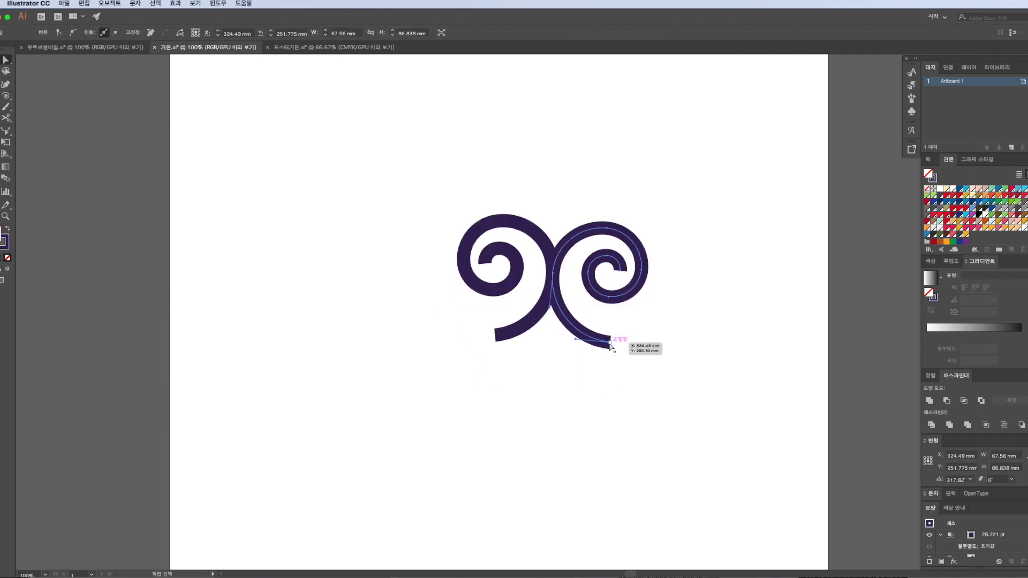
click(495, 338)
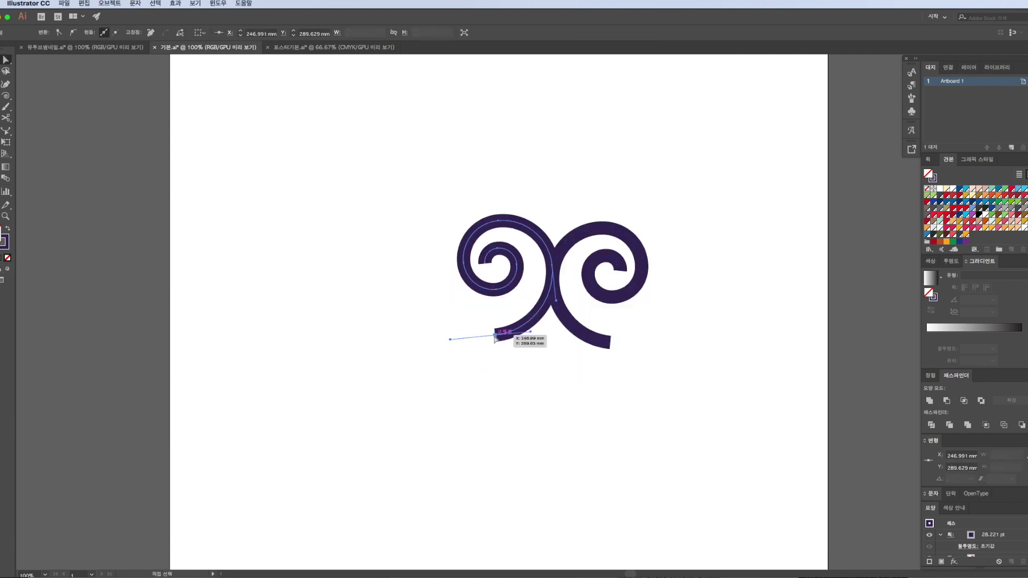
key(a)
click(493, 336)
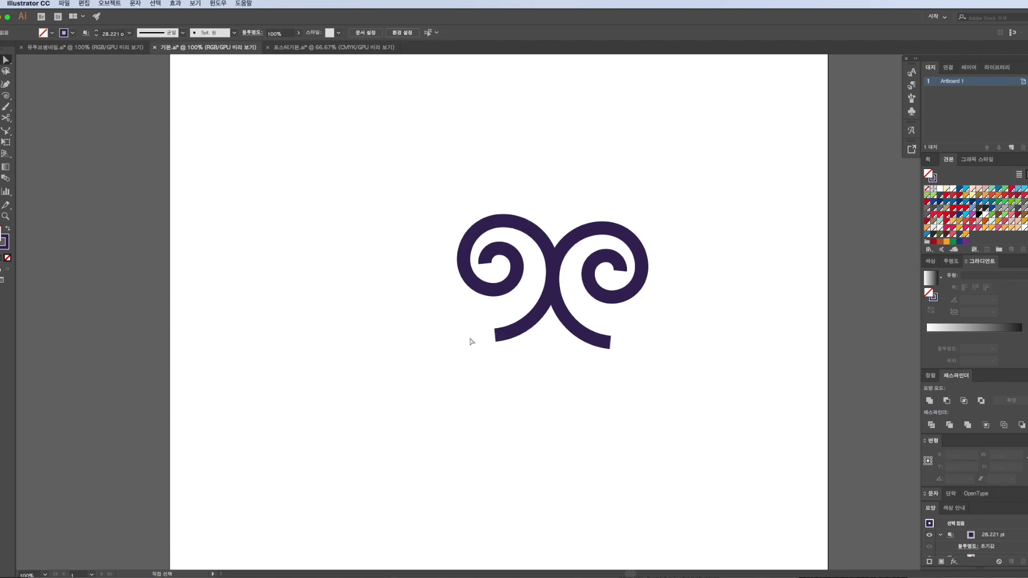
click(496, 336)
scroll(515, 338, up, 4)
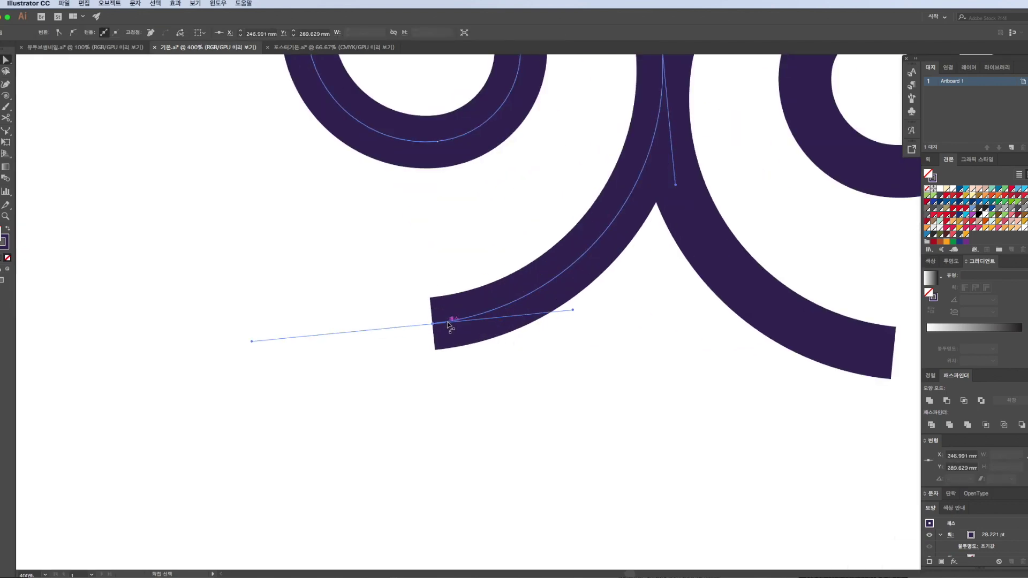
scroll(448, 322, down, 3)
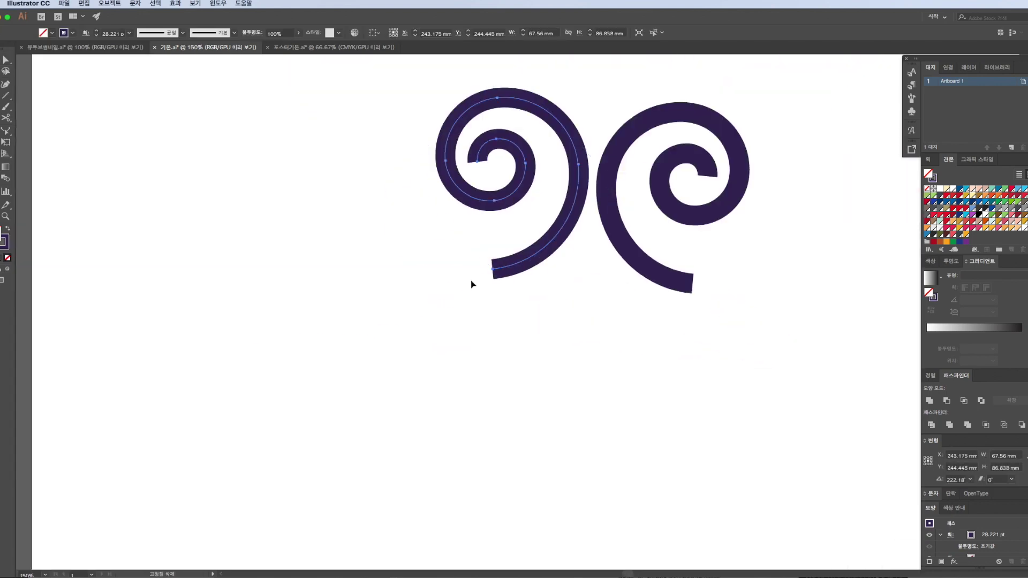
click(471, 284)
scroll(457, 285, up, 2)
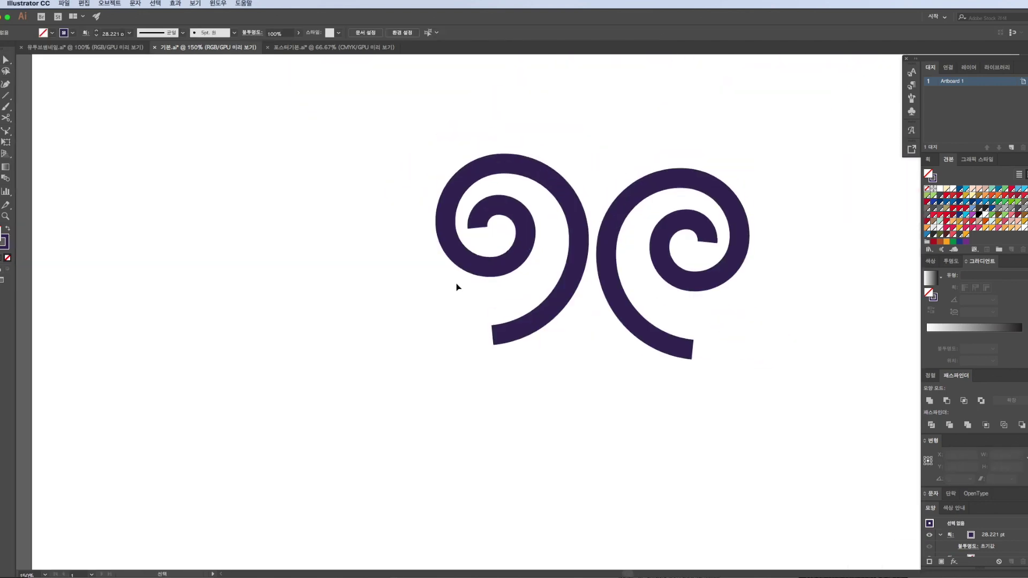
scroll(457, 284, up, 1)
click(532, 348)
Draw a long straight line leftward from the left spiral's lower end and align its endpoint with the spiral's end
click(6, 96)
drag(504, 353, 233, 389)
key(super+equal)
key(super+equal)
key(super+equal)
key(super+equal)
key(super+equal)
key(a)
drag(480, 278, 491, 278)
Join the straight line and the left spiral into one continuous path
scroll(501, 299, down, 3)
key(v)
shift+click(503, 299)
right_click(471, 309)
click(497, 367)
click(424, 390)
Raise the left spiral's tail end and junction anchor, and curve the straight tail into a gentle wave
scroll(423, 390, down, 2)
key(a)
drag(192, 384, 177, 333)
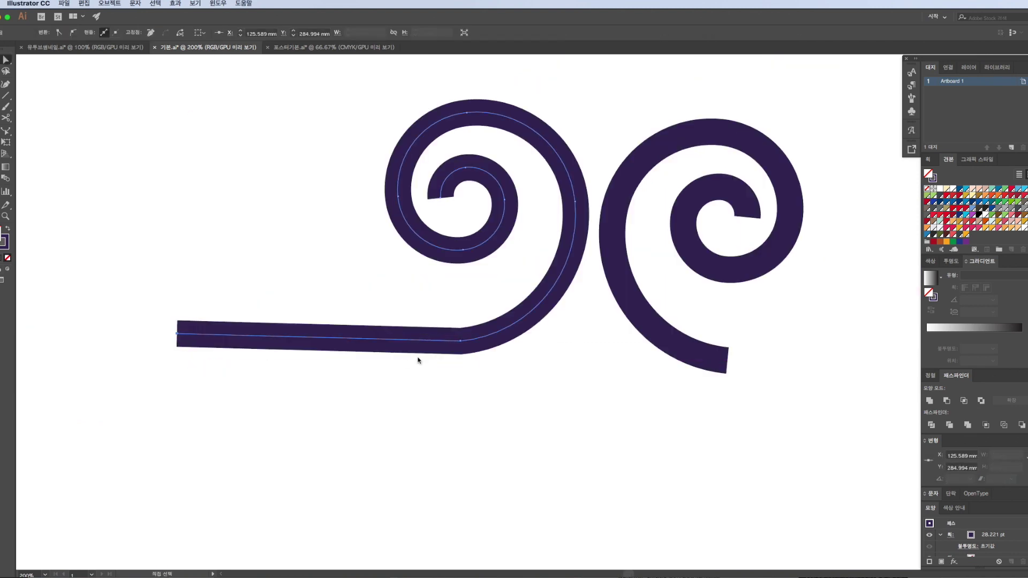
drag(462, 341, 454, 329)
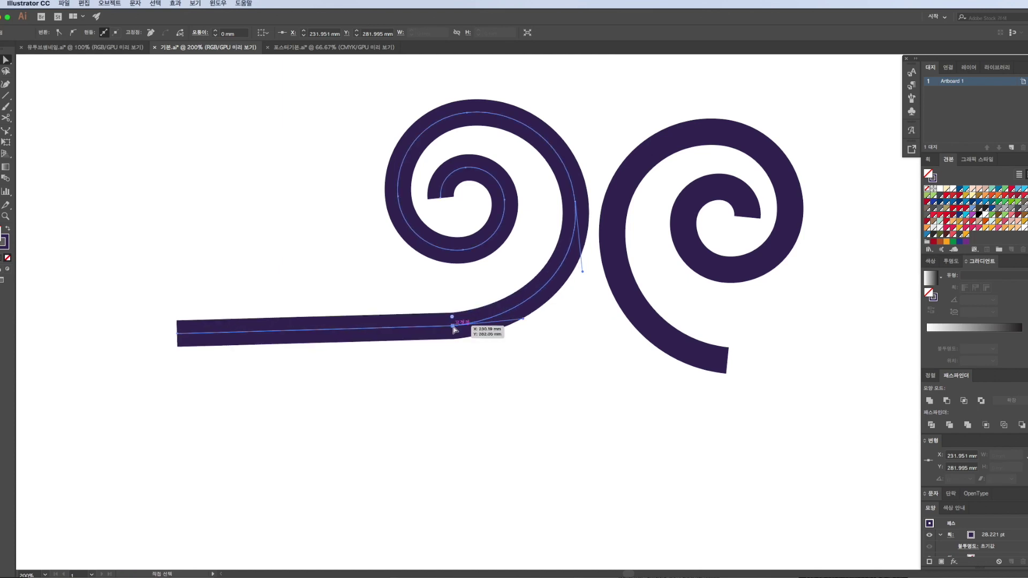
drag(450, 316, 348, 296)
drag(450, 325, 438, 312)
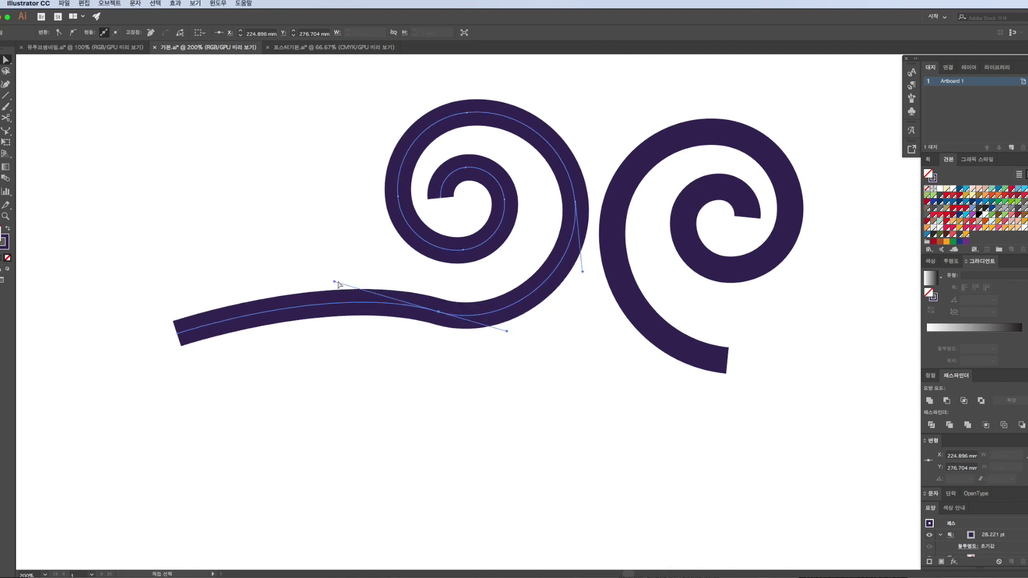
Lengthen the junction anchor's handle to arch the tail higher and nudge the anchor slightly upward
click(342, 287)
click(346, 302)
drag(336, 283, 292, 265)
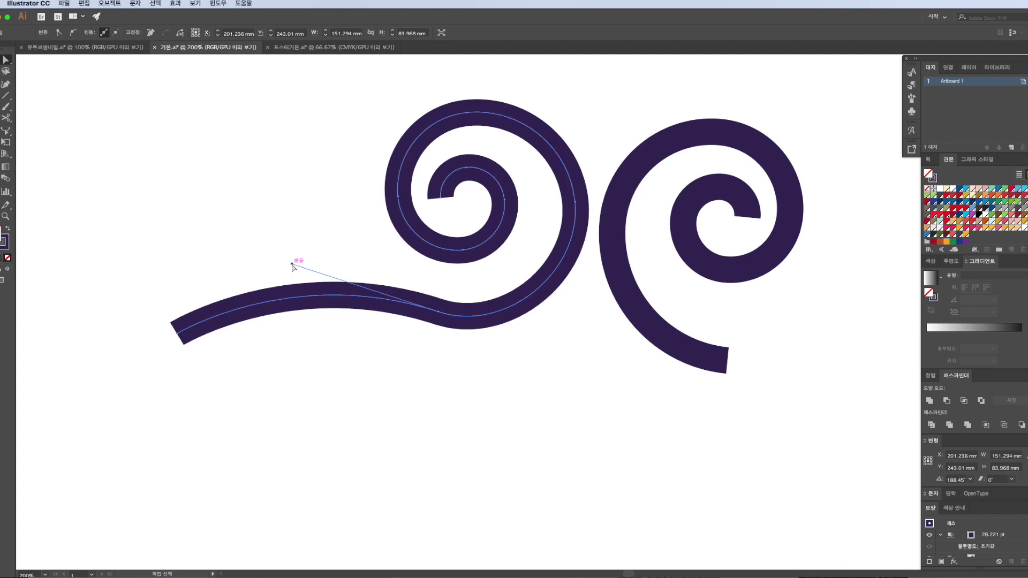
mouse_move(438, 313)
mouse_down()
mouse_move(429, 308)
mouse_move(438, 310)
mouse_up()
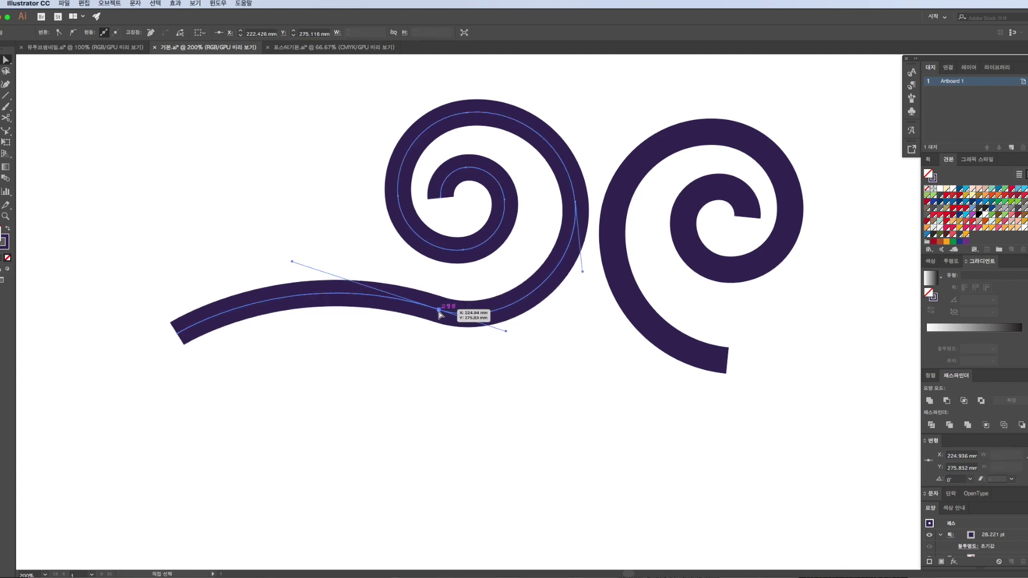
click(469, 322)
click(472, 315)
click(450, 287)
Apply a width profile that tapers at both ends to the left spiral's stroke
key(v)
click(428, 309)
click(181, 33)
click(163, 105)
key(super+z)
click(181, 32)
click(155, 118)
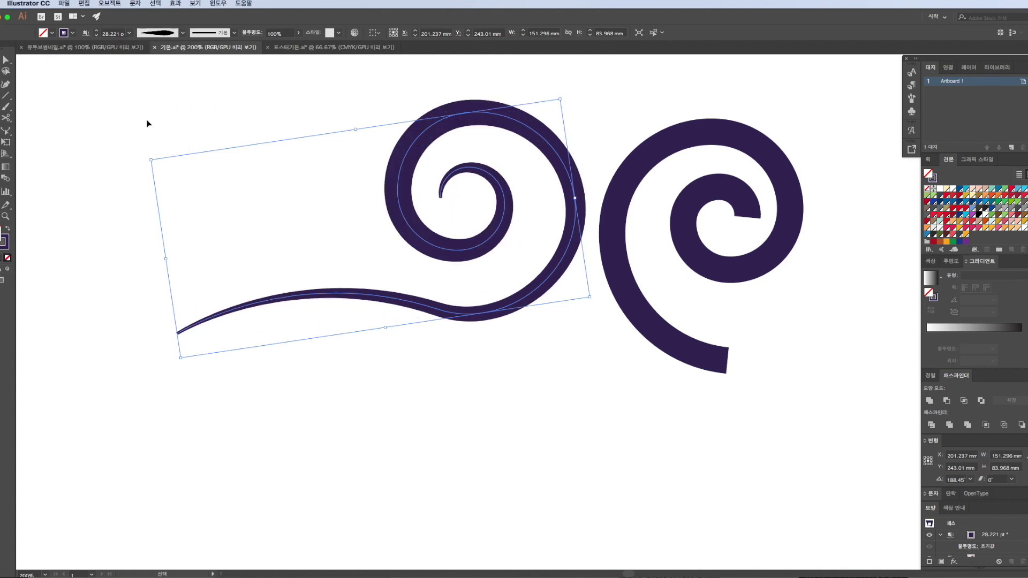
click(393, 358)
Shorten the junction anchor's handle and give the tail's end a smooth handle to refine the tail's curve
key(a)
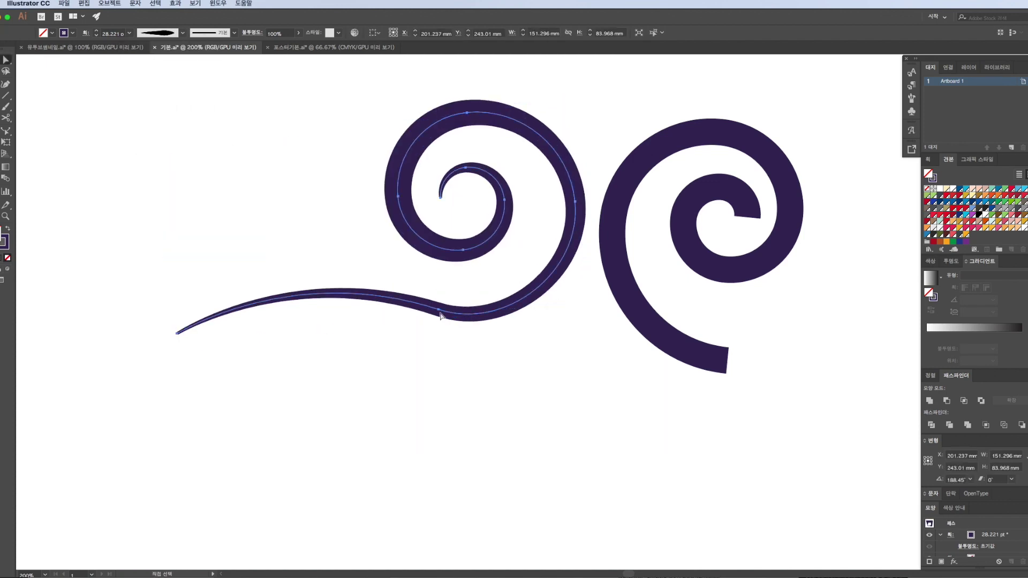
click(436, 314)
drag(293, 262, 318, 278)
click(178, 334)
click(73, 33)
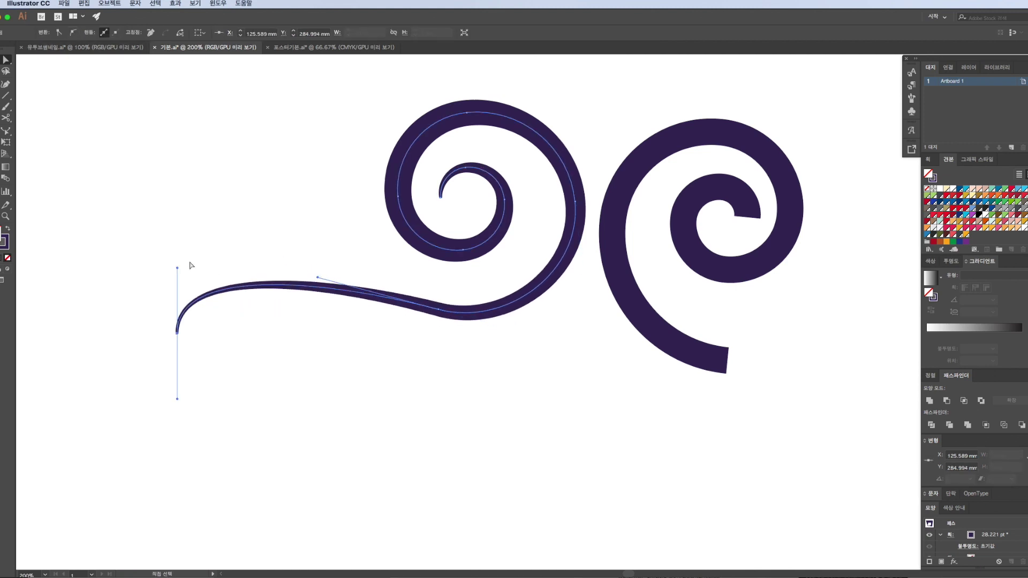
drag(177, 271, 119, 363)
key(v)
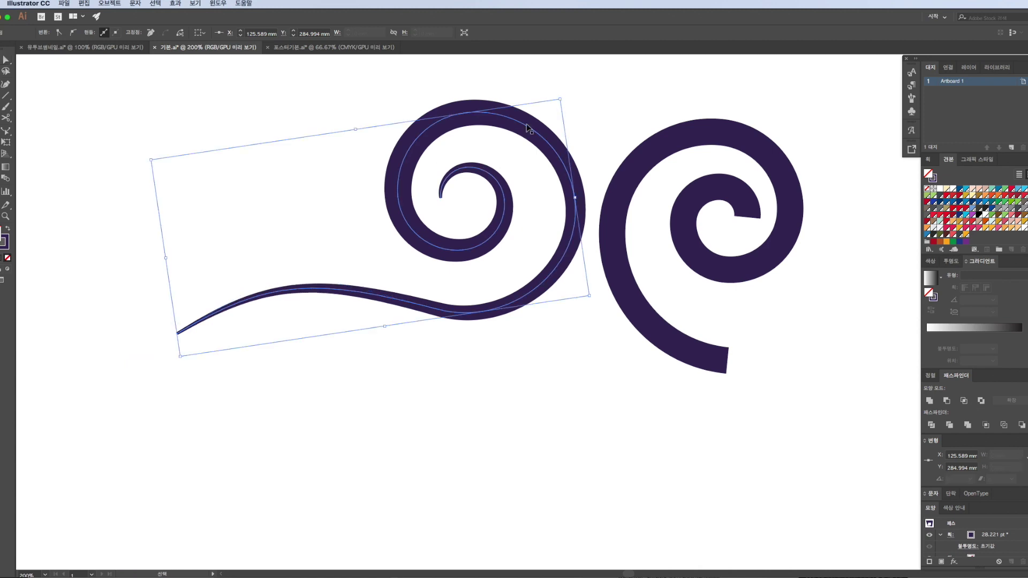
Increase the left spiral's stroke weight to 38 pt
click(96, 31)
click(96, 31)
click(95, 30)
click(96, 30)
click(96, 31)
click(96, 30)
key(c)
click(420, 337)
key(Return)
key(v)
Adjust the left handle of the junction anchor to smooth the transition from the spiral into its tail
scroll(429, 370, up, 3)
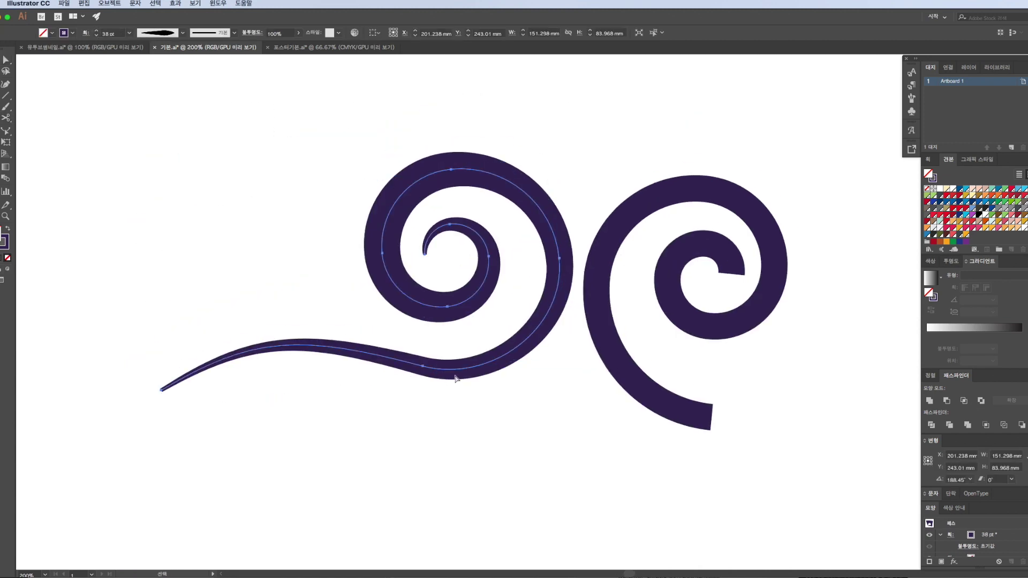
click(423, 366)
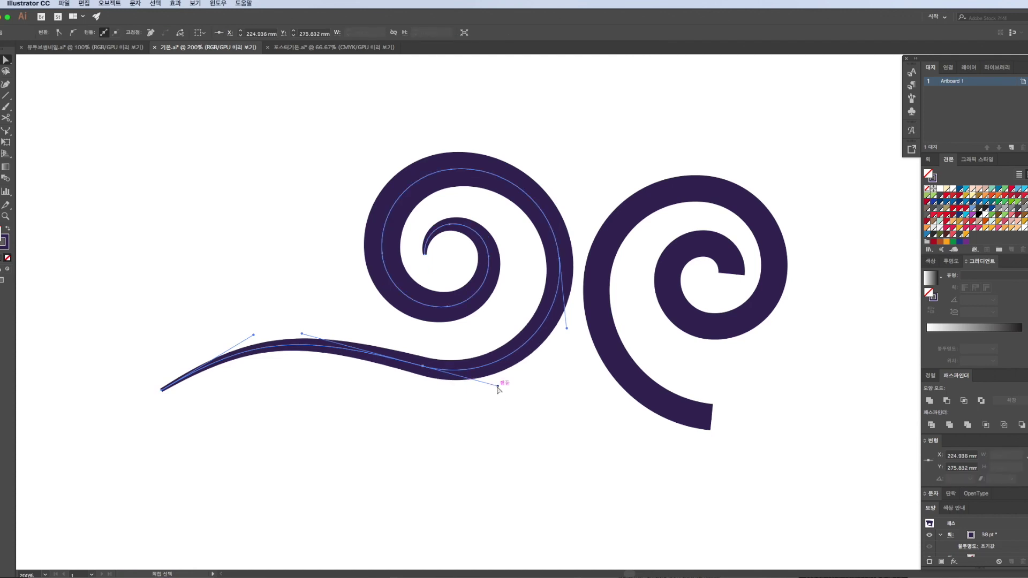
drag(310, 327, 329, 335)
click(429, 384)
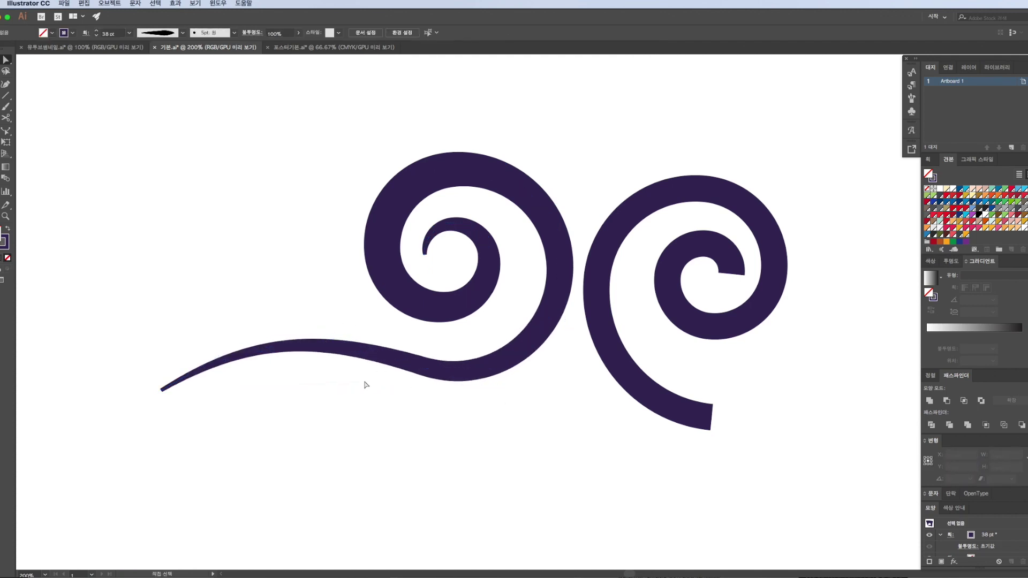
Delete the right spiral that has no tail
scroll(365, 385, down, 1)
click(640, 248)
key(Delete)
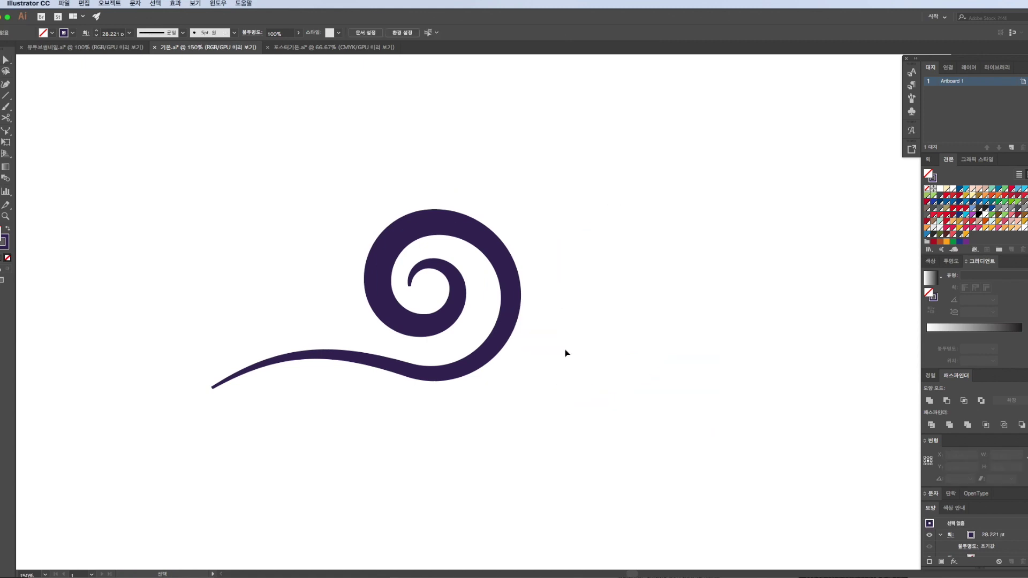
Paste a copy of the tailed spiral, reflect it, and place it to the right so the two outer curves touch
key(super+v)
right_click(586, 323)
mouse_move(632, 453)
click(724, 486)
drag(524, 304, 643, 307)
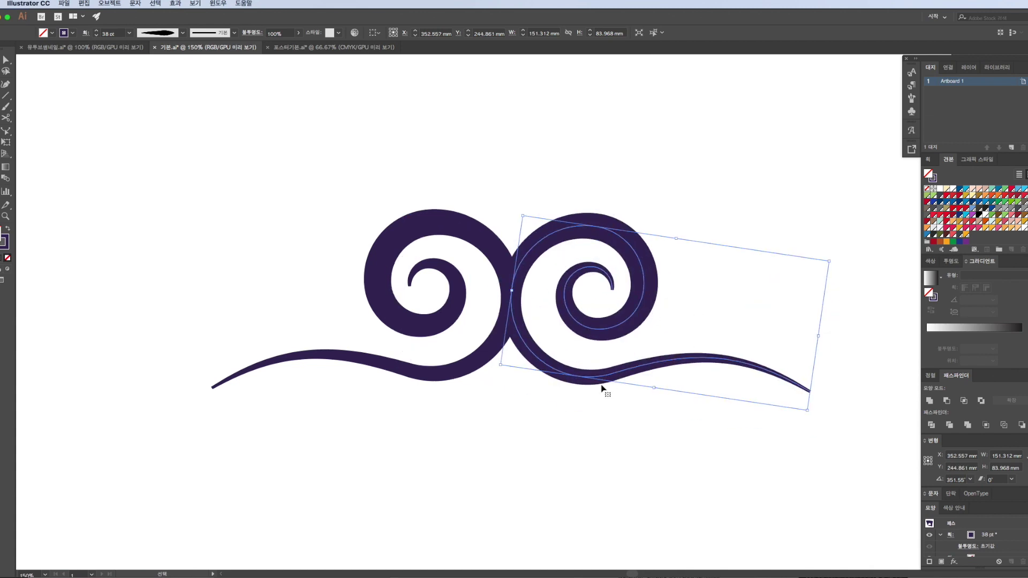
super+click(540, 361)
click(567, 351)
Set both spirals' strokes to the uniform width profile
key(v)
drag(745, 201, 450, 326)
click(183, 33)
click(157, 59)
click(484, 411)
Remove the tail and the lower arc from the right spiral, leaving only its coil
click(667, 362)
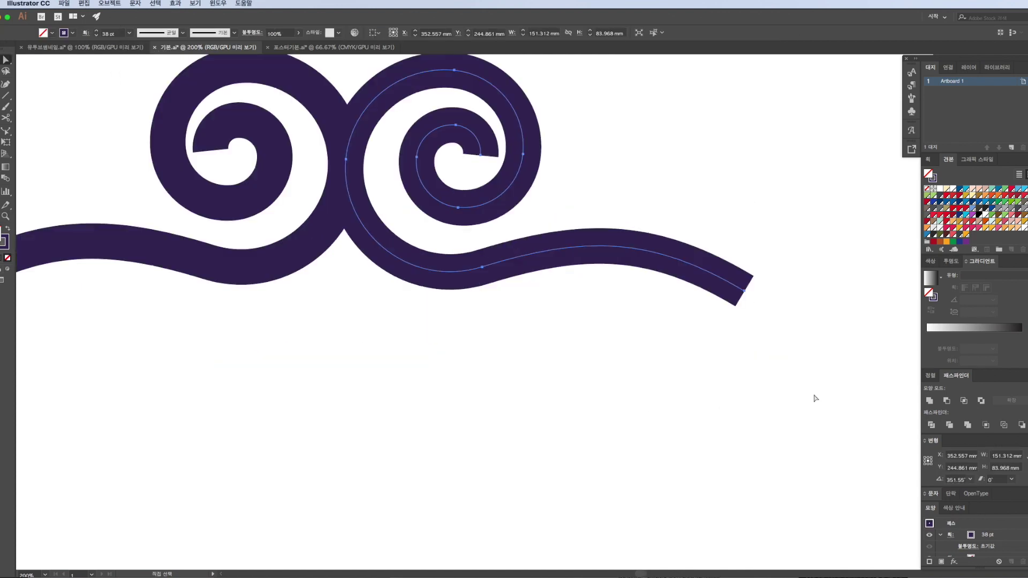
key(minus)
click(796, 360)
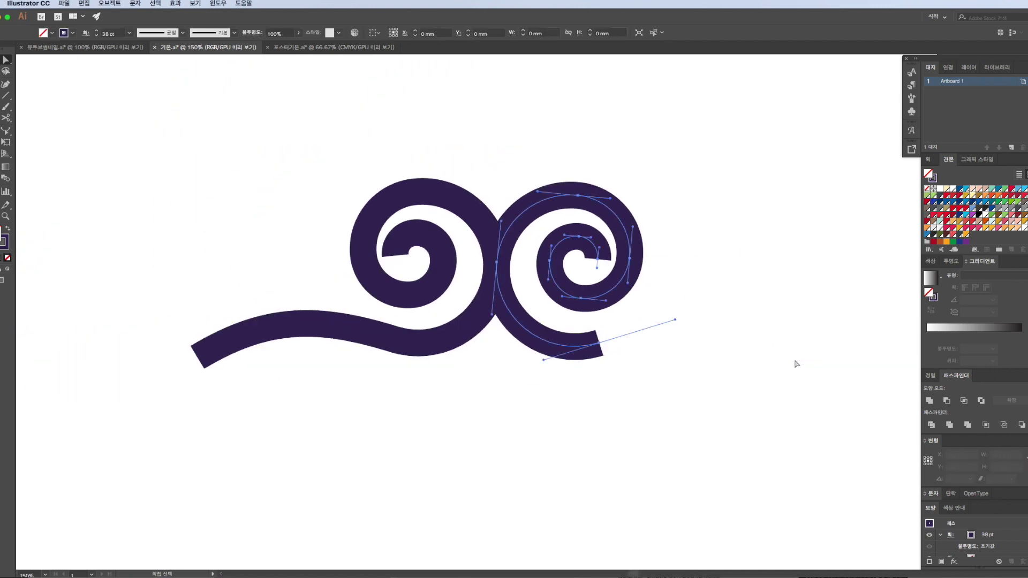
click(598, 343)
key(v)
click(616, 351)
Move the trimmed right spiral so its open end merges into the left spiral's outer right side
scroll(500, 246, up, 2)
drag(520, 268, 466, 313)
scroll(498, 268, up, 4)
click(605, 304)
drag(504, 205, 500, 204)
scroll(500, 204, down, 2)
Duplicate the left tailed spiral and place the copy below and to the right of the original
key(ctrl+minus)
key(ctrl+minus)
key(ctrl+minus)
scroll(555, 314, left, 3)
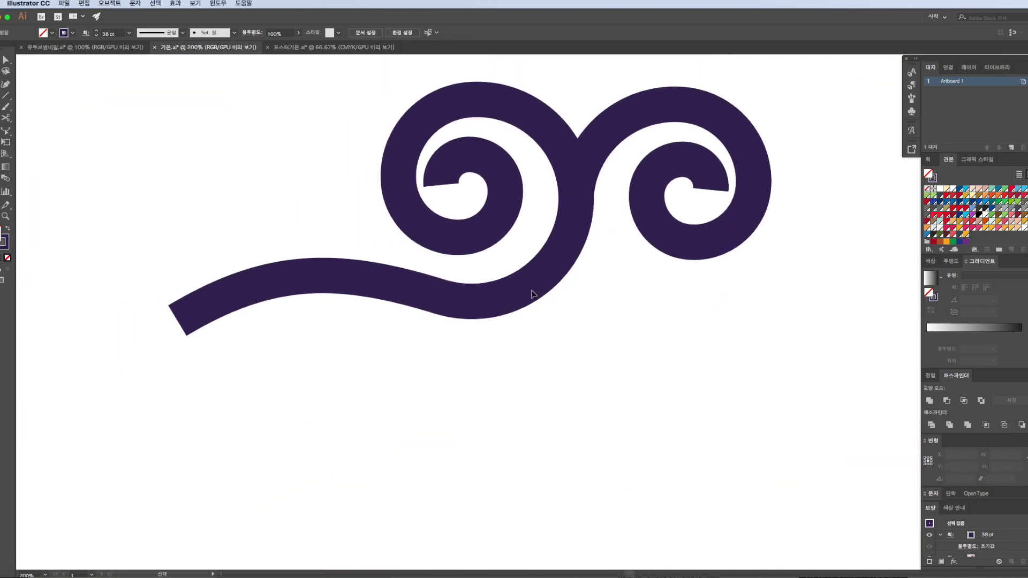
click(382, 287)
key(ctrl+c)
key(ctrl+v)
drag(719, 367, 705, 411)
Delete the coil from the duplicated spiral, keeping only its tail and lower curve
key(super+shift+a)
key(a)
click(711, 274)
key(Delete)
key(super+shift+a)
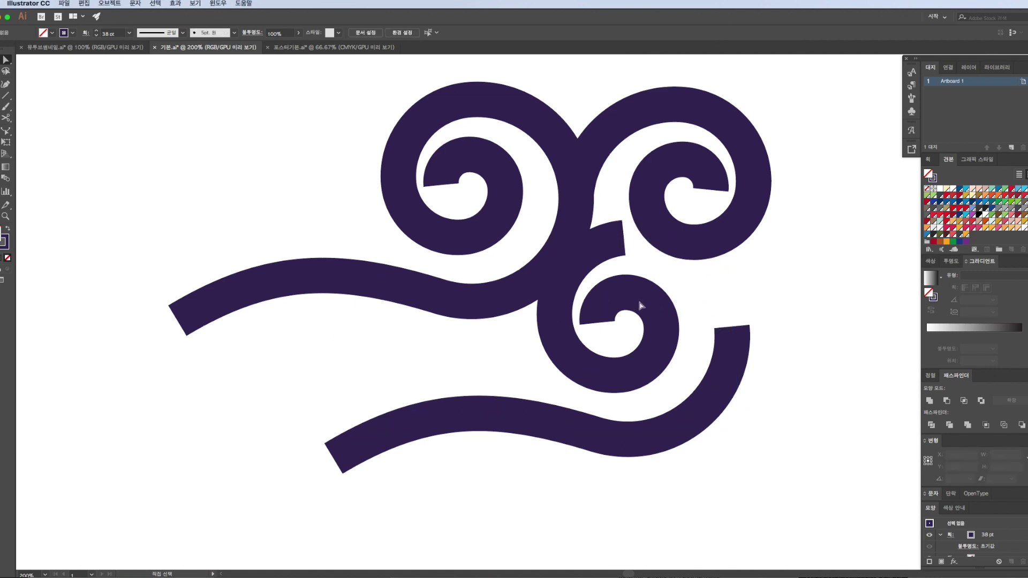
click(642, 300)
key(Delete)
Place and rotate the remaining strand beneath the first tail, and extend its right end up to the right spiral's inner coil
drag(721, 379, 606, 313)
drag(634, 360, 625, 390)
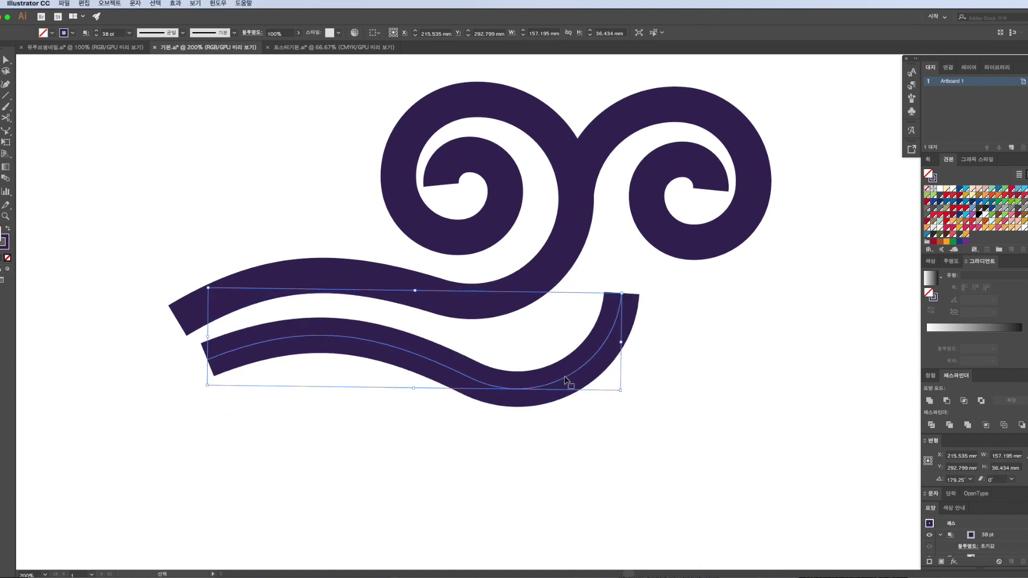
key(a)
drag(633, 290, 667, 234)
drag(663, 305, 670, 341)
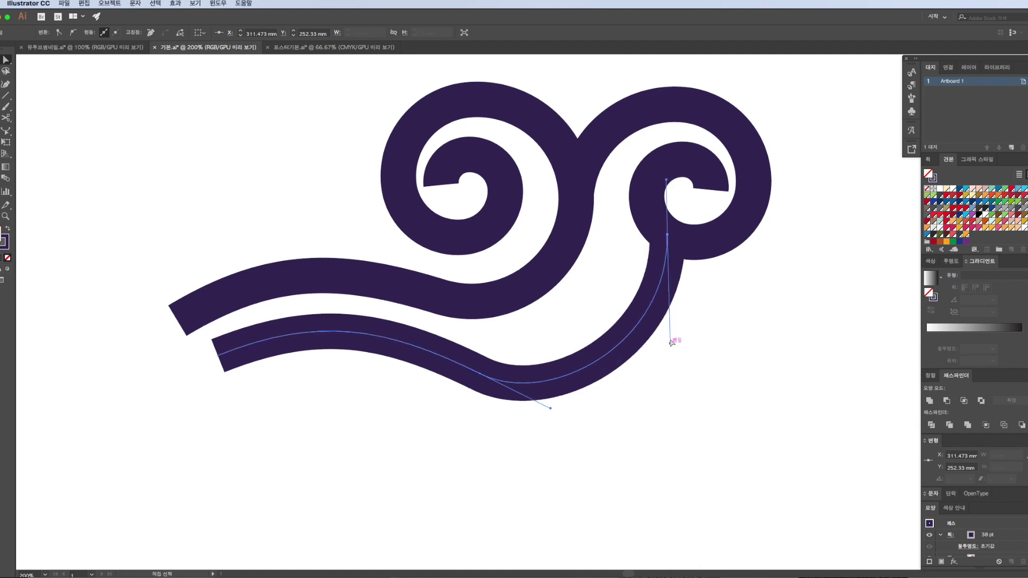
Fine-tune the lower strand's end anchor, bottom anchor and handle so it flows smoothly alongside the upper strand
drag(668, 236, 660, 230)
drag(550, 409, 574, 411)
drag(481, 374, 475, 366)
drag(475, 369, 471, 360)
click(616, 409)
key(super+minus)
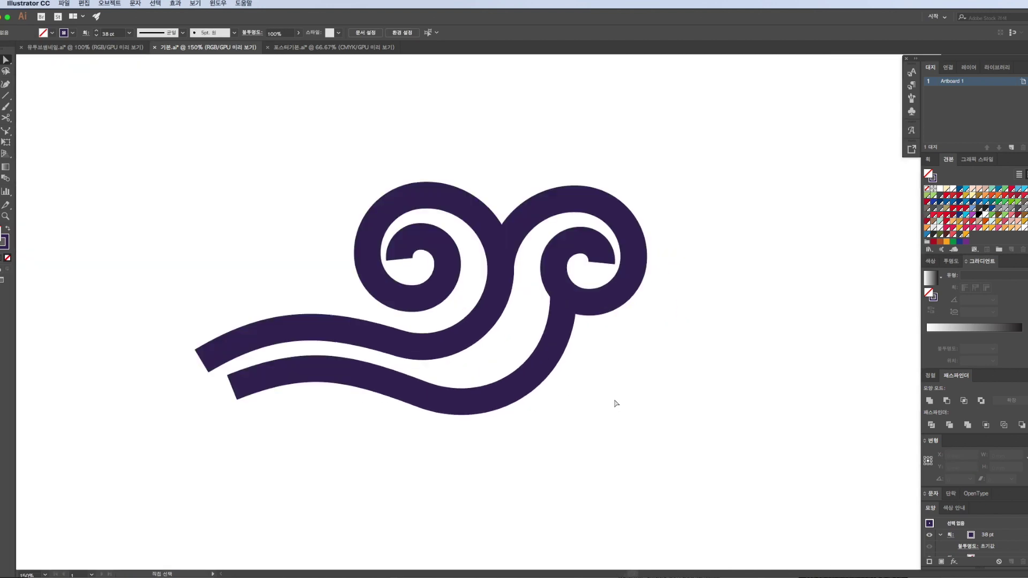
Draw a circle about 79 mm wide above the two spirals and delete its lower half to leave an arch
scroll(452, 218, up, 3)
drag(448, 209, 576, 314)
key(v)
drag(574, 219, 597, 187)
key(a)
click(633, 206)
click(595, 228)
key(Delete)
key(minus)
click(521, 283)
key(Return)
click(520, 281)
Move the arch down so its two ends rest on the tops of the left and right spirals
key(v)
click(559, 219)
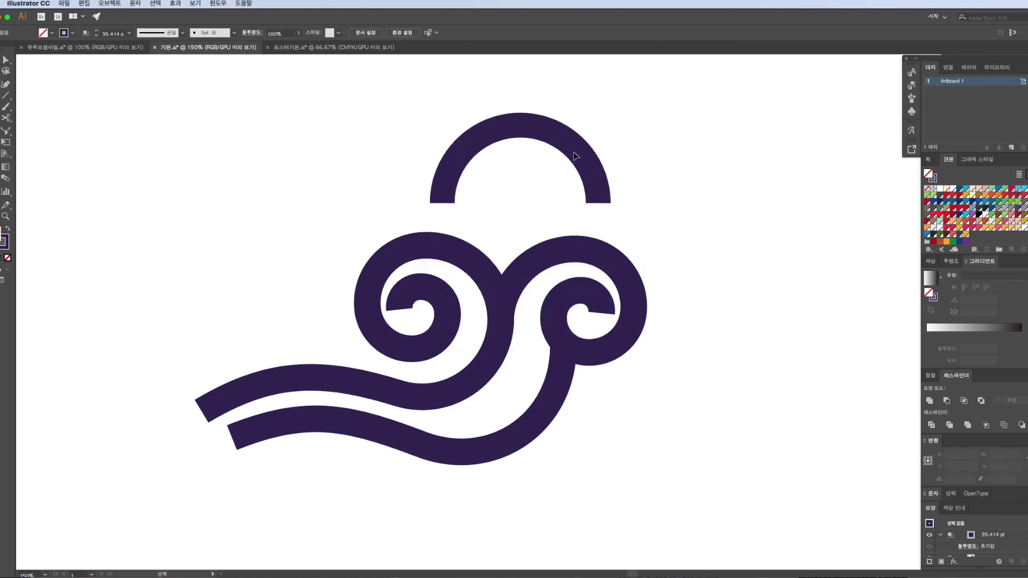
drag(569, 181, 566, 197)
click(643, 197)
scroll(643, 197, down, 1)
scroll(633, 203, up, 1)
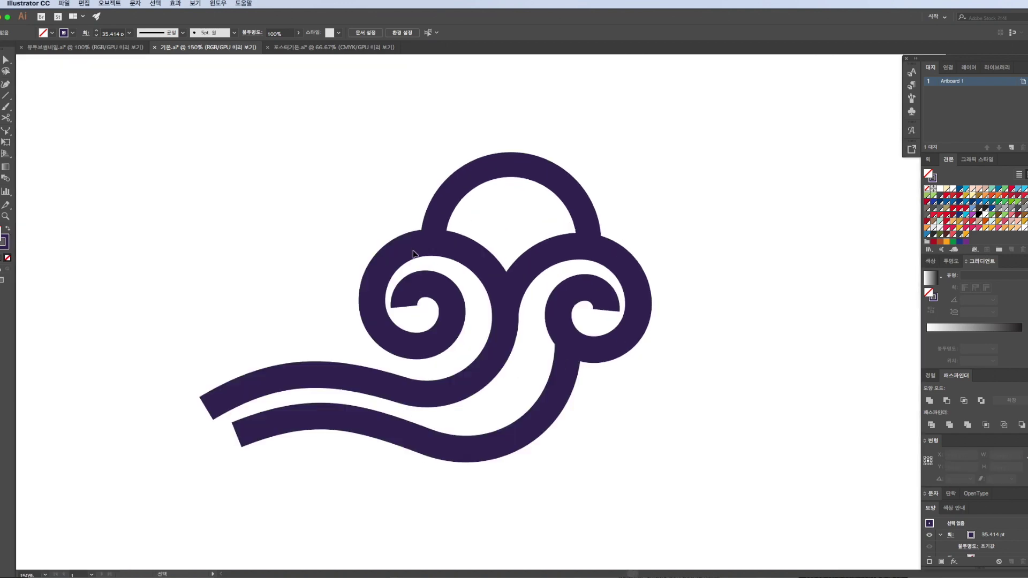
Try the triangular width profile, thick at one end and pointed at the other, on the left tailed spiral
click(402, 309)
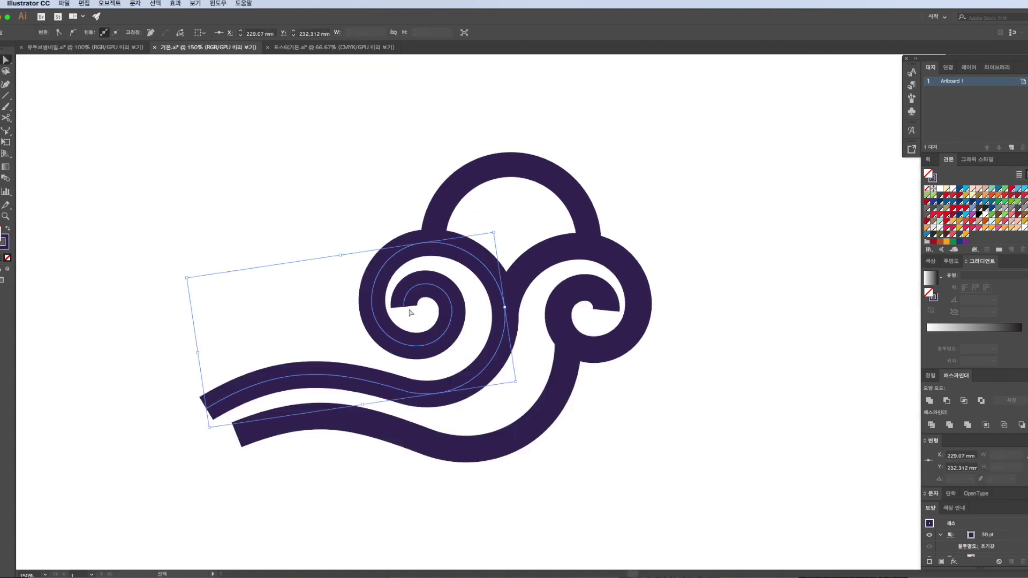
click(668, 182)
drag(668, 182, 259, 482)
click(263, 483)
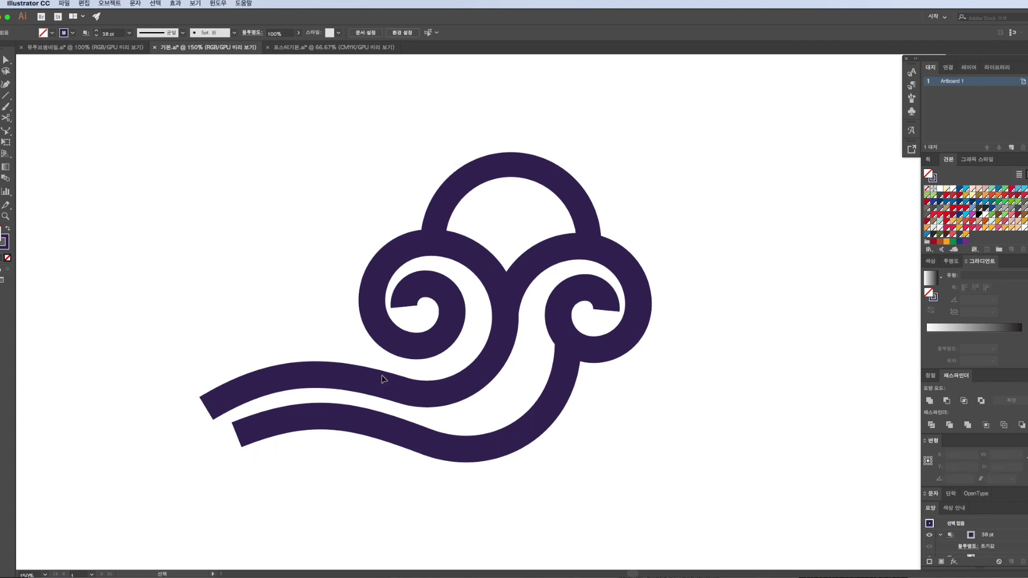
click(317, 380)
scroll(317, 380, right, 1)
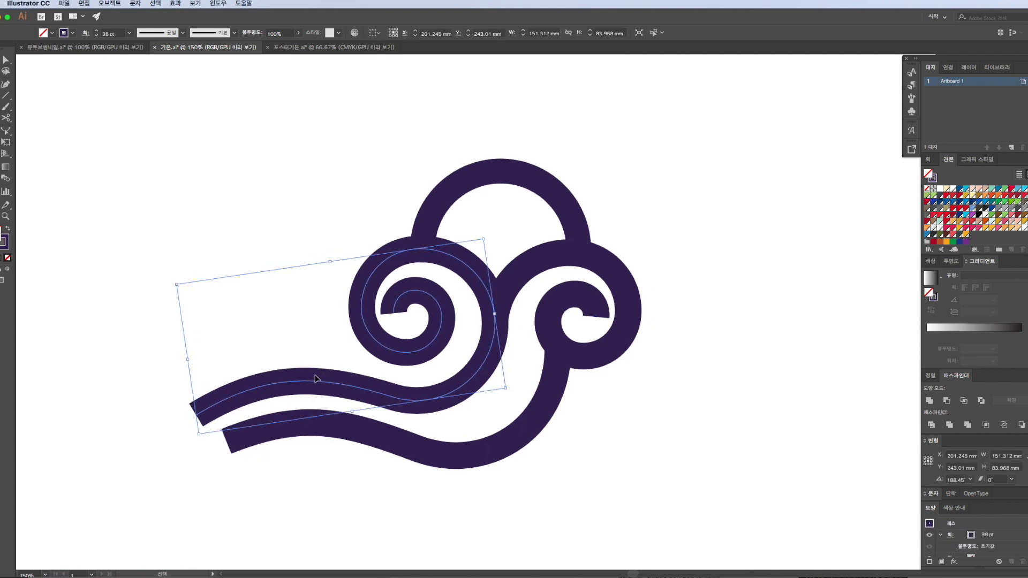
click(177, 31)
click(152, 105)
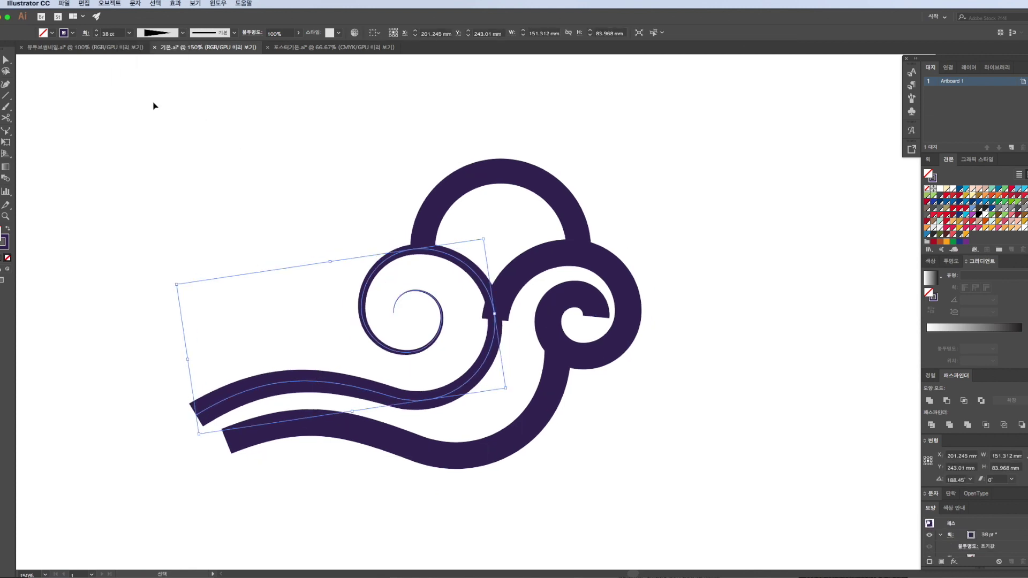
Reset the stroke width profile presets to their defaults
click(234, 33)
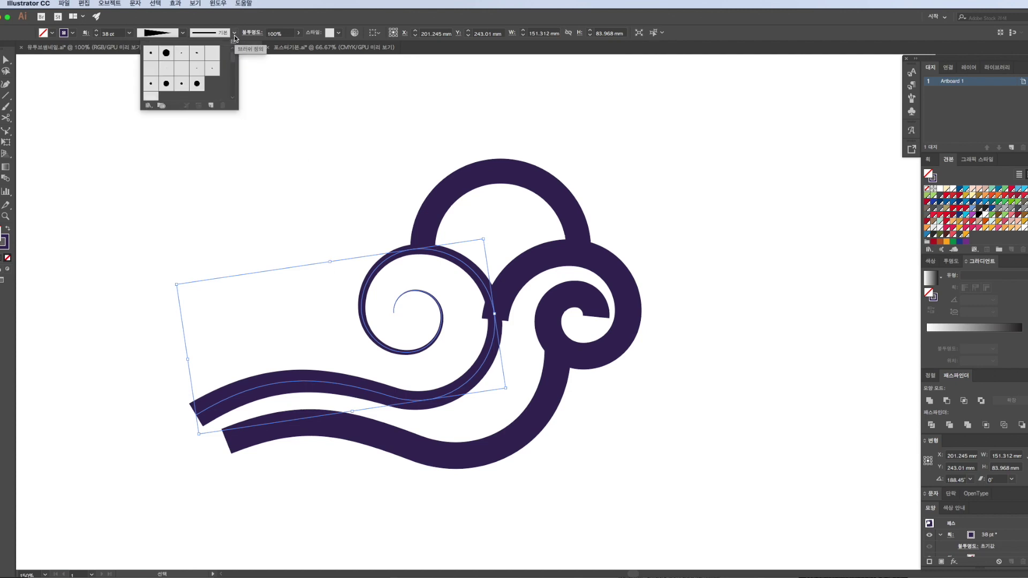
click(161, 31)
click(178, 146)
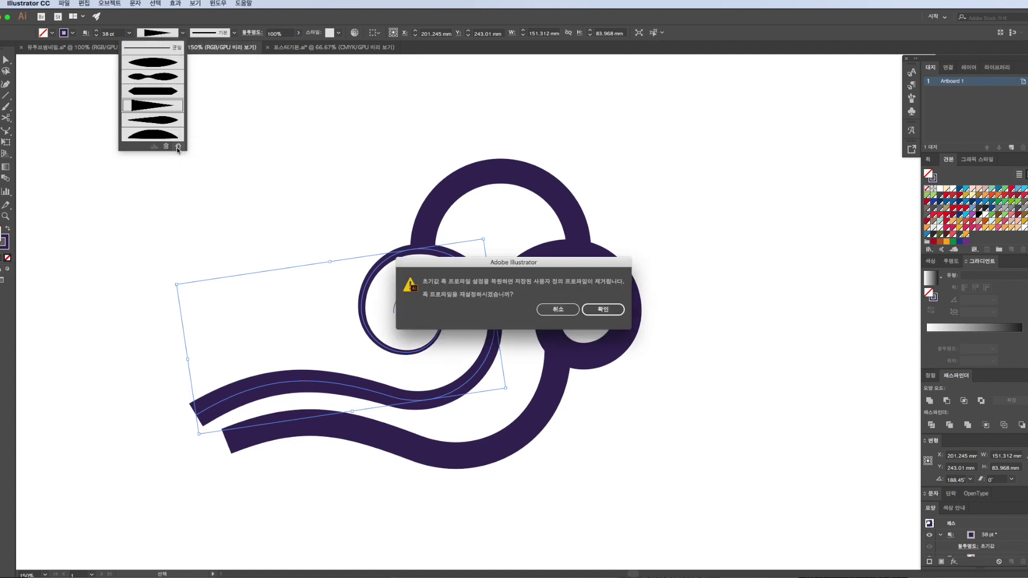
click(603, 310)
click(603, 311)
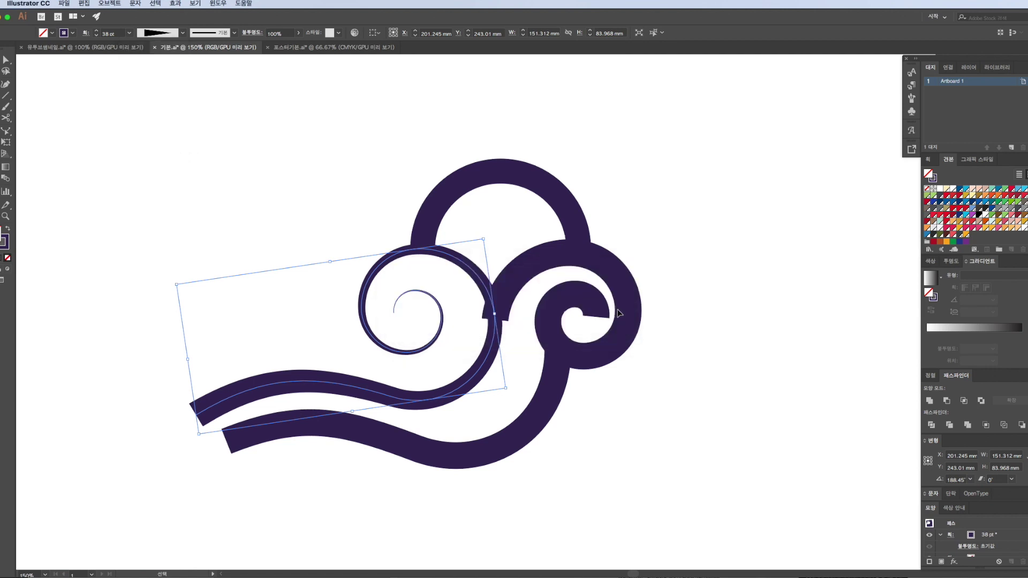
Apply the elongated width profile that tapers to a point at both ends to the left and right spiral strokes
click(183, 33)
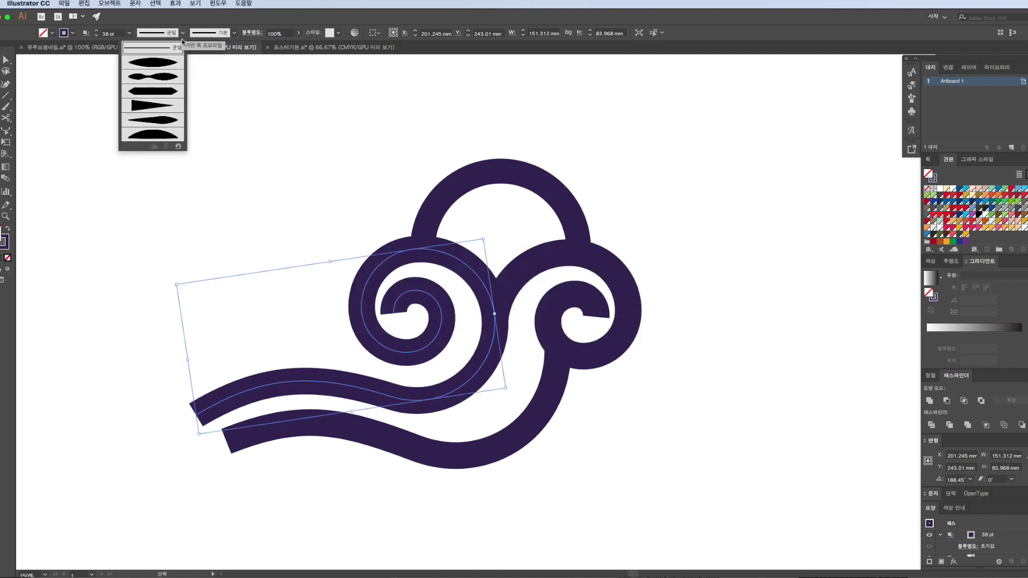
click(155, 120)
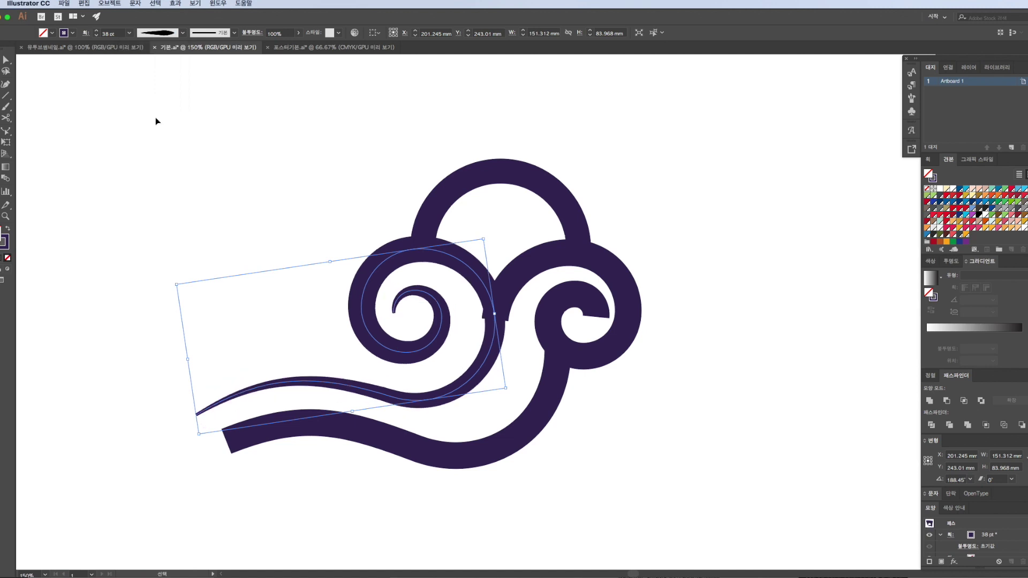
click(540, 263)
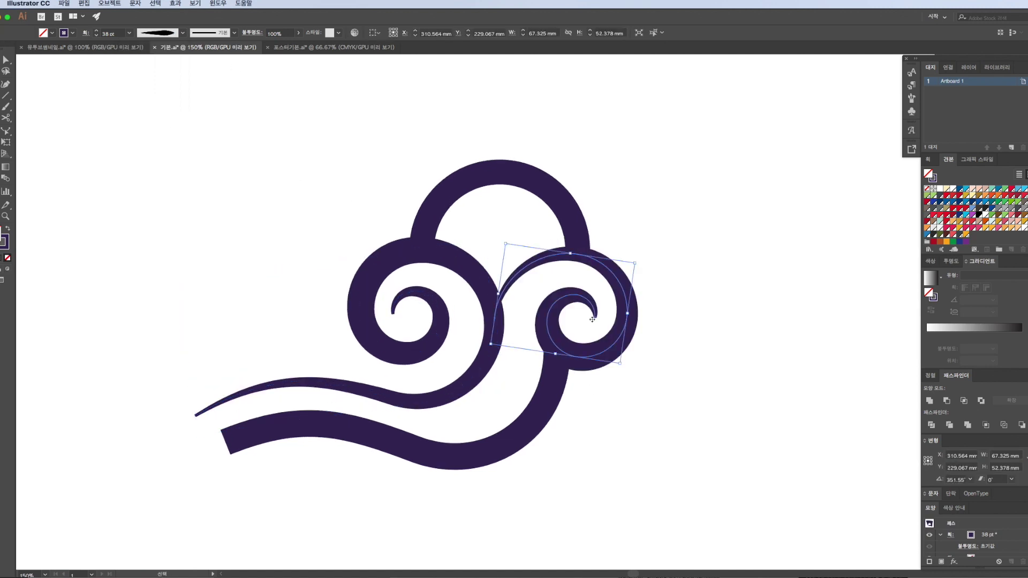
Delete the right spiral and expand the left spiral's tapered stroke into a filled shape
key(Delete)
click(492, 321)
click(110, 4)
click(136, 105)
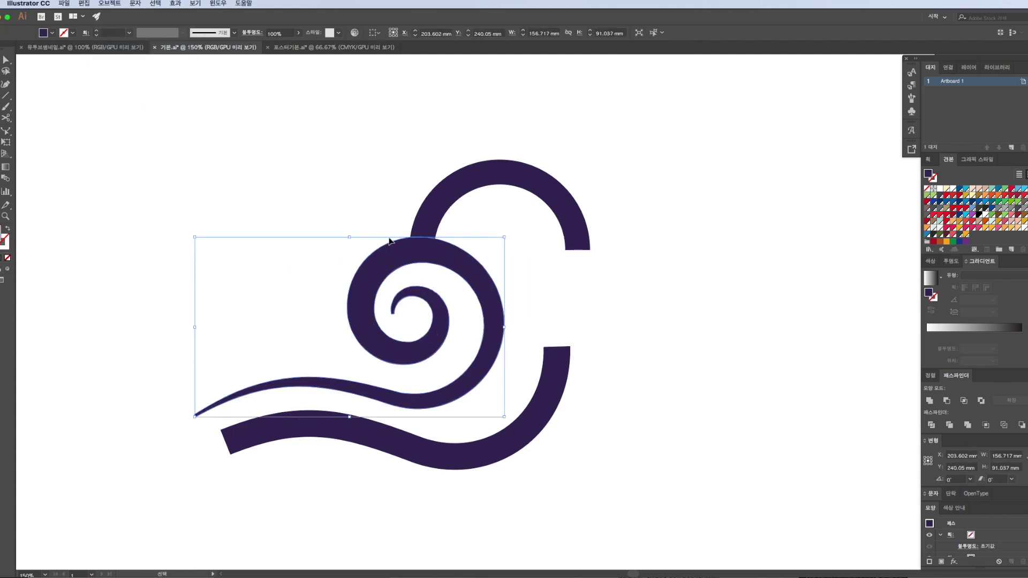
Duplicate the expanded left spiral, reflect the copy horizontally and place it beneath the arch's right end
key(super+c)
key(super+v)
right_click(561, 262)
mouse_move(607, 394)
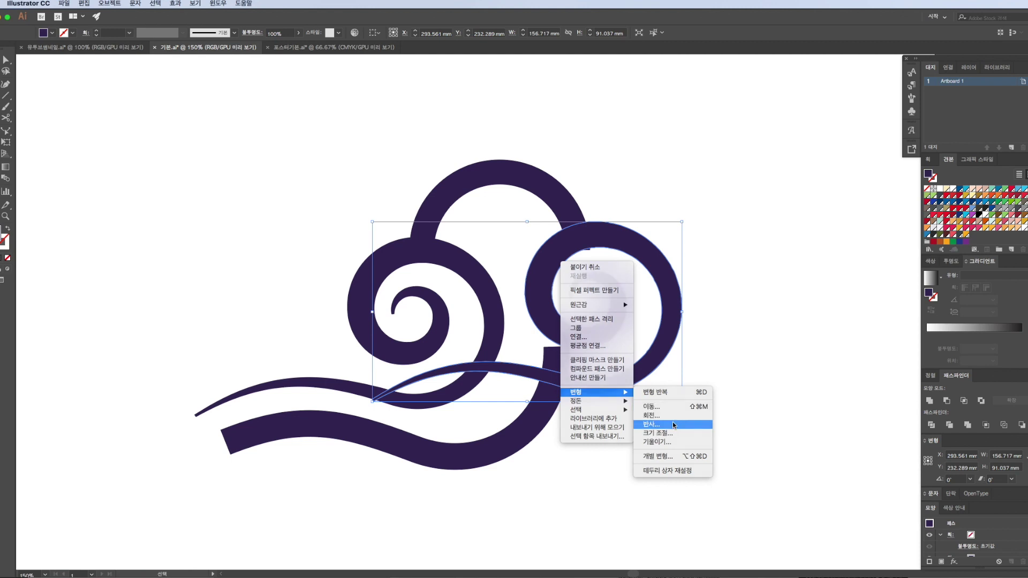
click(676, 425)
key(Return)
drag(509, 283, 688, 317)
drag(688, 317, 621, 304)
click(530, 370)
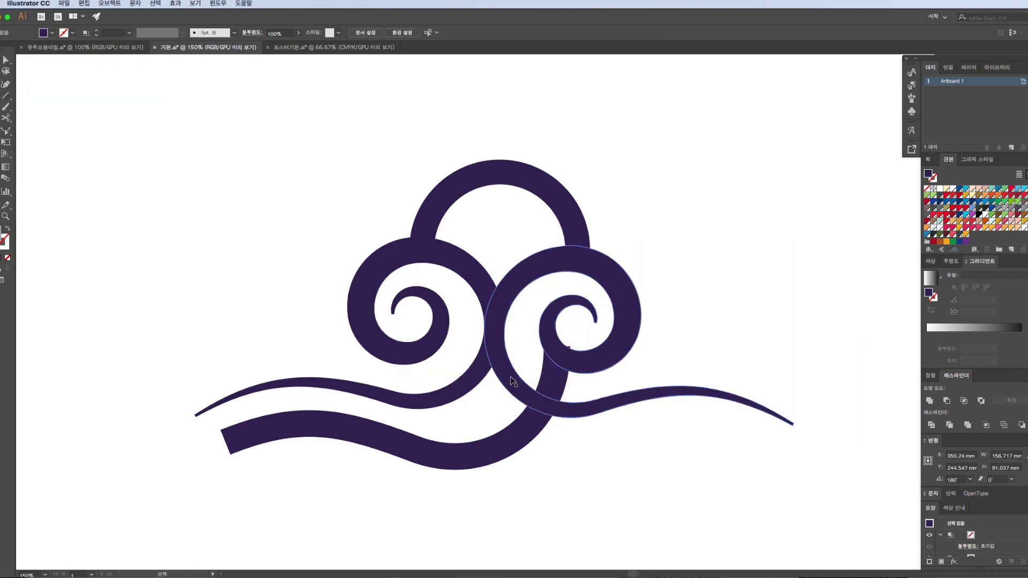
Cut the mirrored spiral with the Knife where it meets the left spiral and delete its tail
scroll(489, 359, up, 3)
click(508, 357)
drag(6, 118, 43, 144)
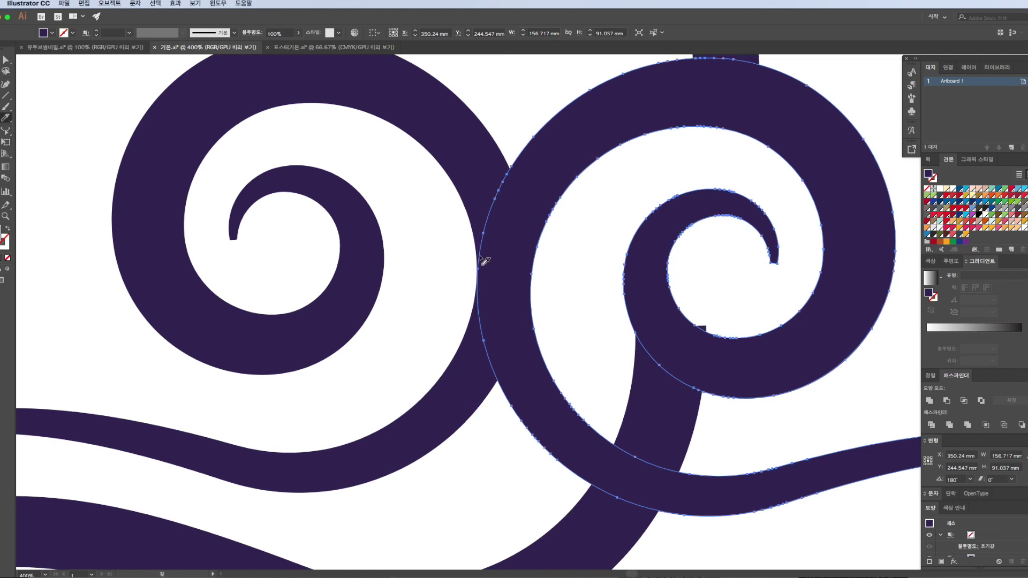
drag(497, 318, 474, 329)
key(a)
click(524, 334)
key(Delete)
Adjust the mirrored spiral's cut end and shift the piece slightly upward so it blends into the left spiral's edge
scroll(541, 278, up, 2)
click(494, 220)
scroll(494, 219, up, 2)
drag(494, 220, 491, 220)
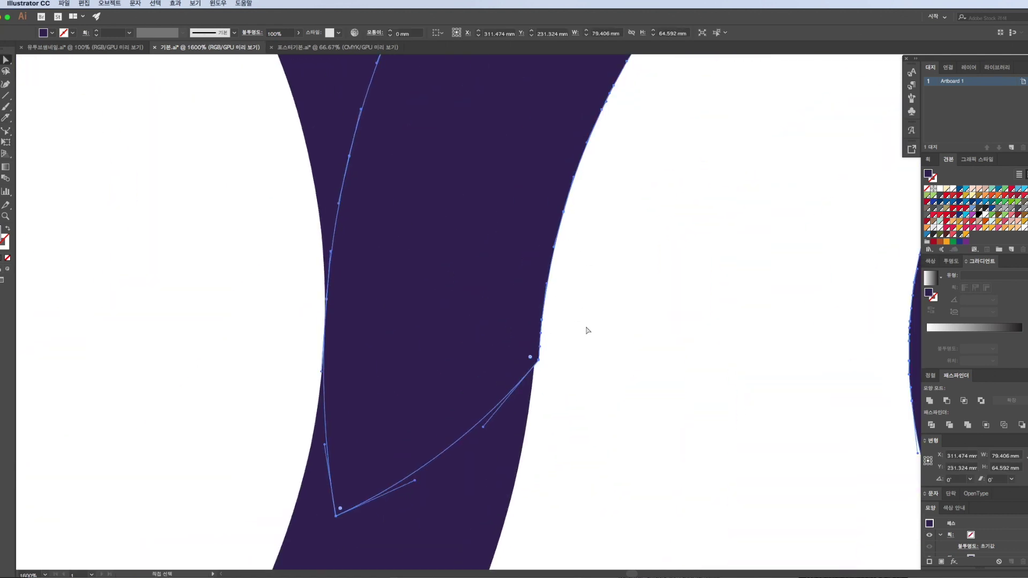
scroll(539, 366, down, 2)
drag(514, 303, 514, 267)
click(578, 305)
scroll(578, 306, down, 5)
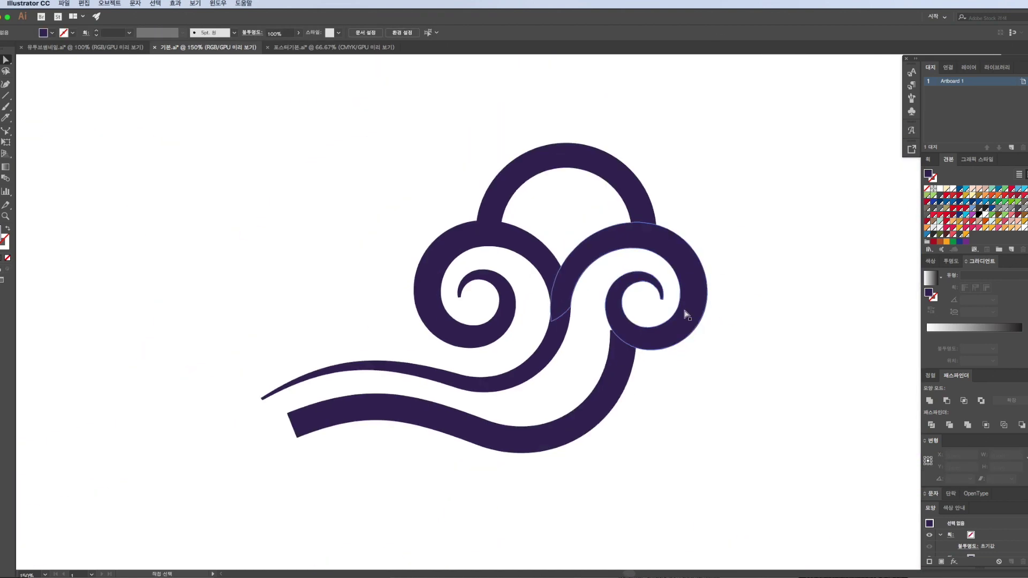
Apply the triangular one-sided taper width profile to the lower strand's stroke
click(613, 393)
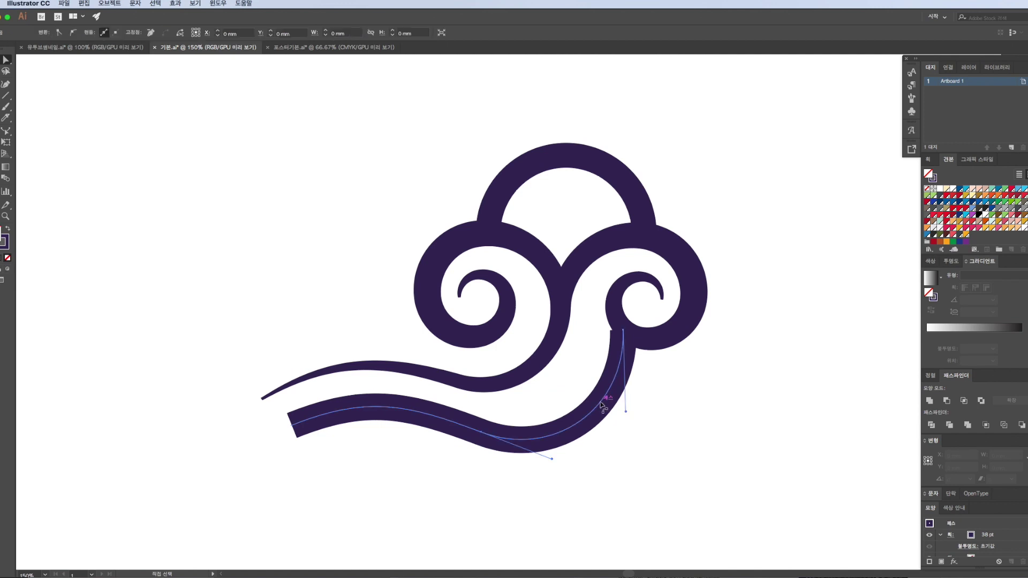
click(515, 482)
key(v)
click(530, 424)
click(183, 32)
click(159, 107)
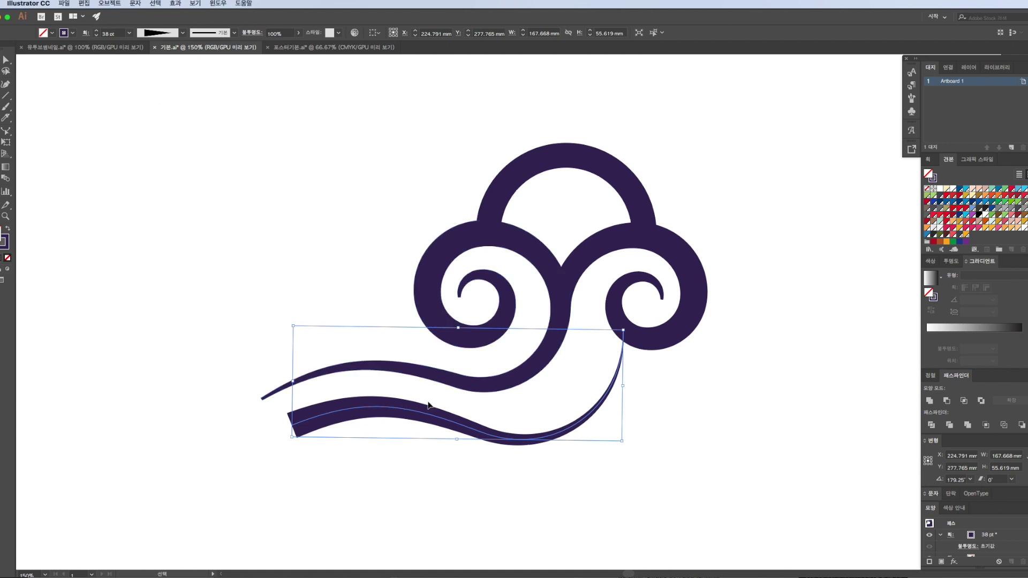
Rotate the lower strand so its thick end faces the right spiral, and move that end onto the coil
right_click(364, 409)
click(267, 241)
key(super+z)
key(super+shift+z)
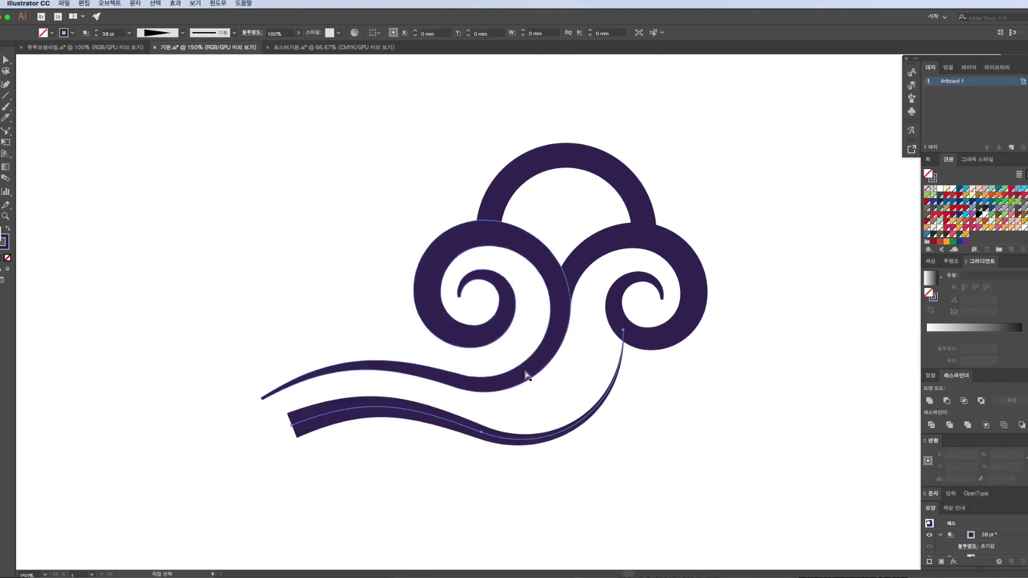
drag(293, 382, 576, 427)
drag(614, 471, 636, 333)
Reshape the lower strand's anchors and handles into a wave that follows the upper tail
key(a)
drag(567, 338, 617, 431)
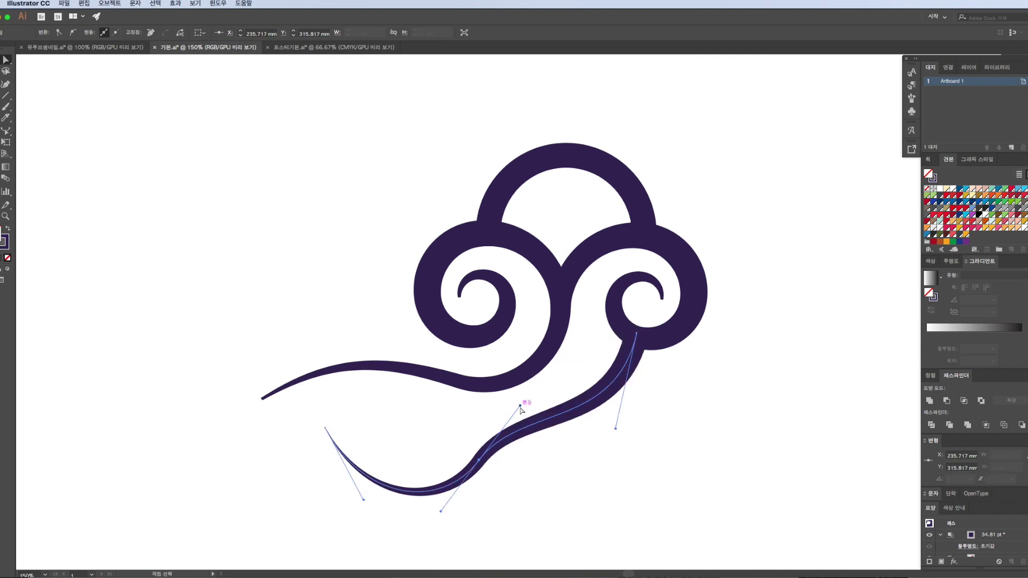
drag(520, 405, 566, 492)
drag(363, 502, 387, 397)
drag(326, 428, 320, 406)
drag(480, 460, 458, 427)
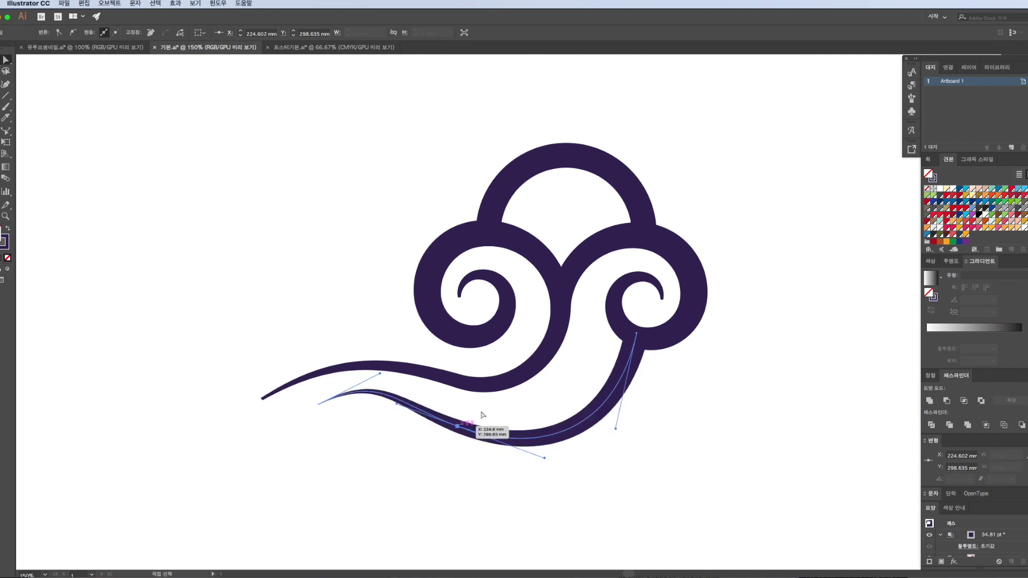
Fine-tune the lower strand's upper end, middle anchor and pointed tip so it curves smoothly out of the right spiral
drag(638, 336, 623, 327)
drag(601, 423, 621, 429)
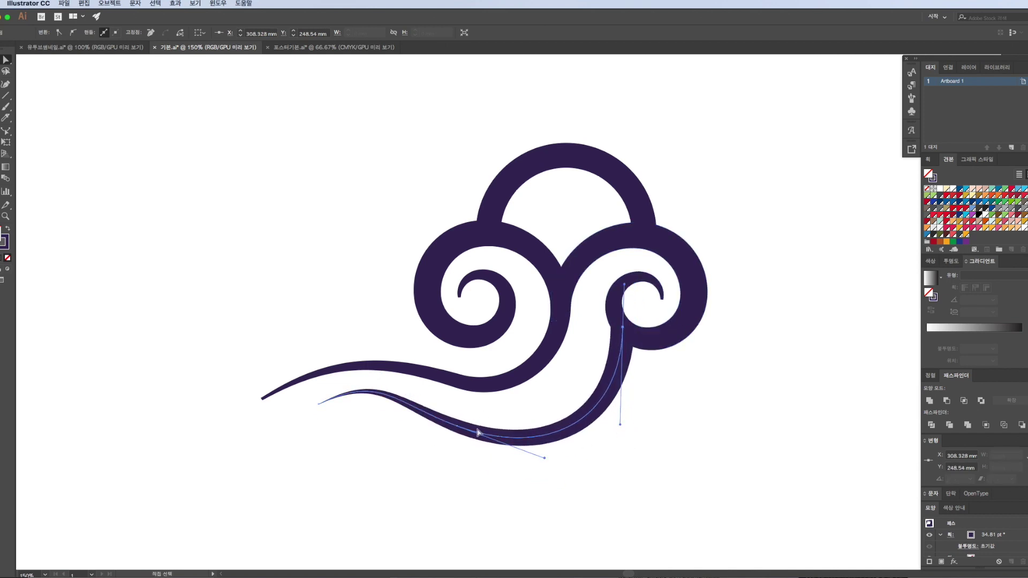
drag(576, 459, 553, 450)
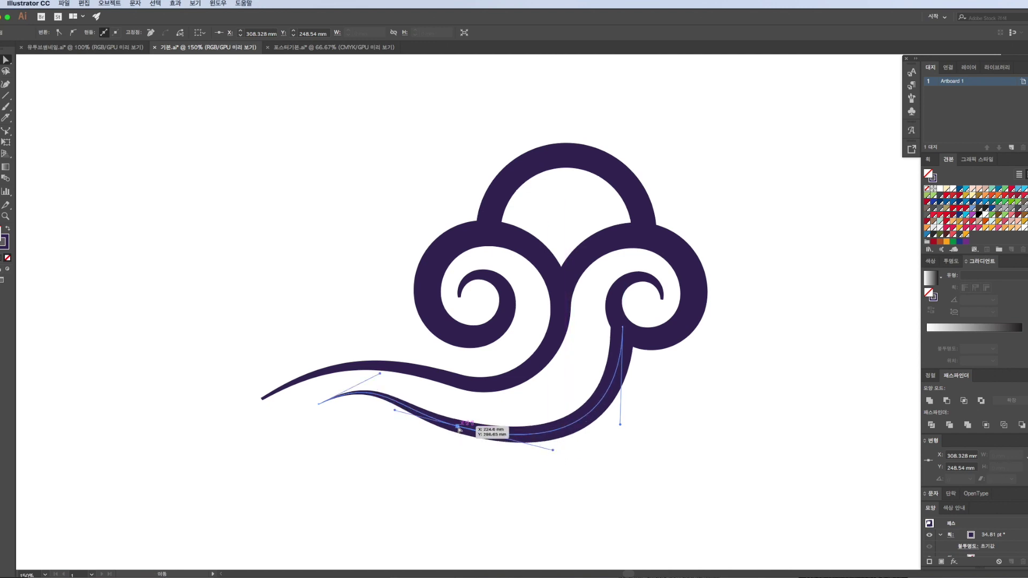
drag(459, 430, 489, 431)
drag(585, 454, 549, 452)
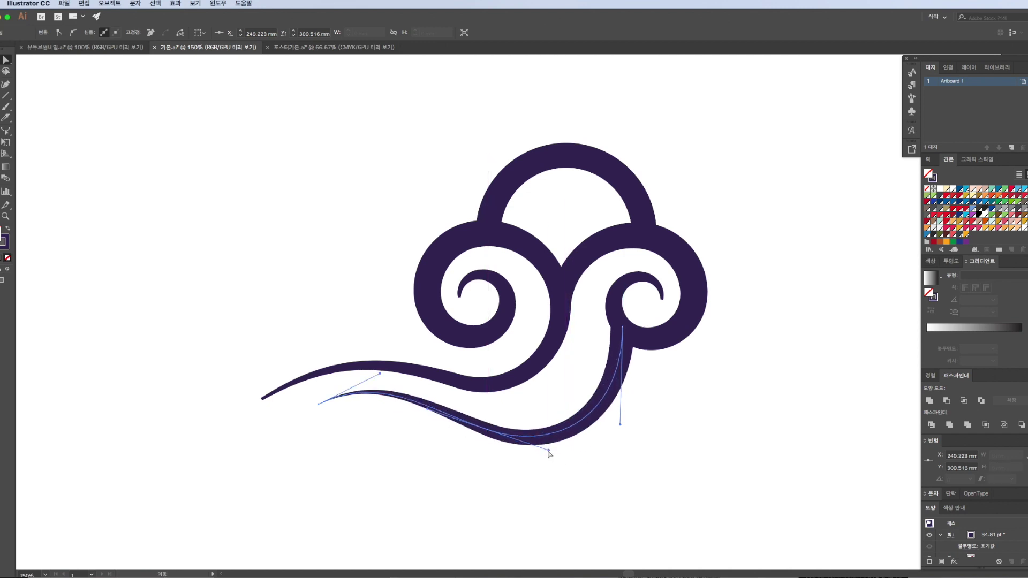
click(499, 474)
drag(319, 405, 312, 401)
Remove the extra anchor at the upper tail's blunt end so it finishes in a sharp point
click(261, 402)
click(263, 399)
scroll(263, 401, up, 2)
scroll(365, 410, down, 1)
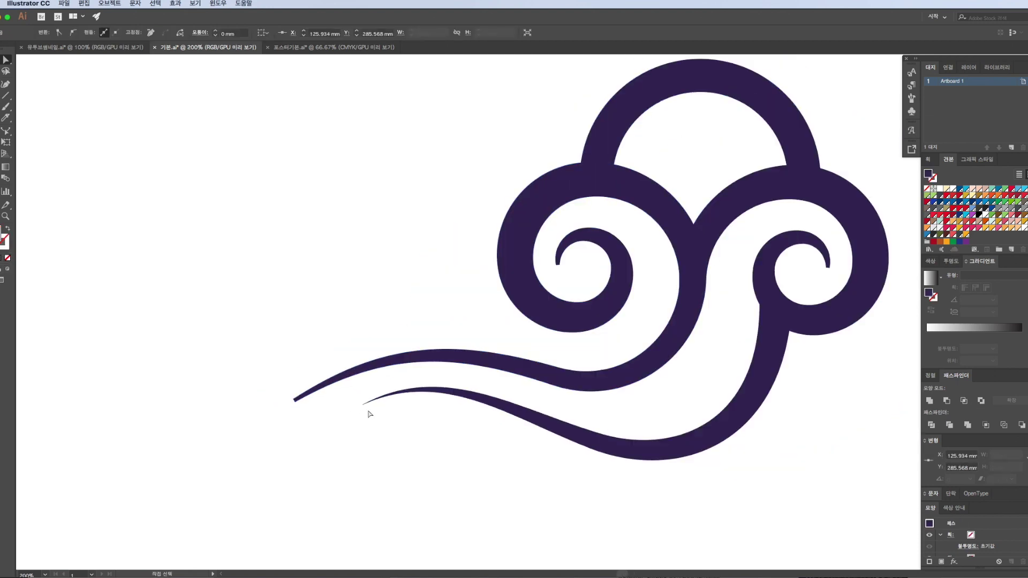
scroll(290, 404, up, 2)
key(minus)
click(302, 402)
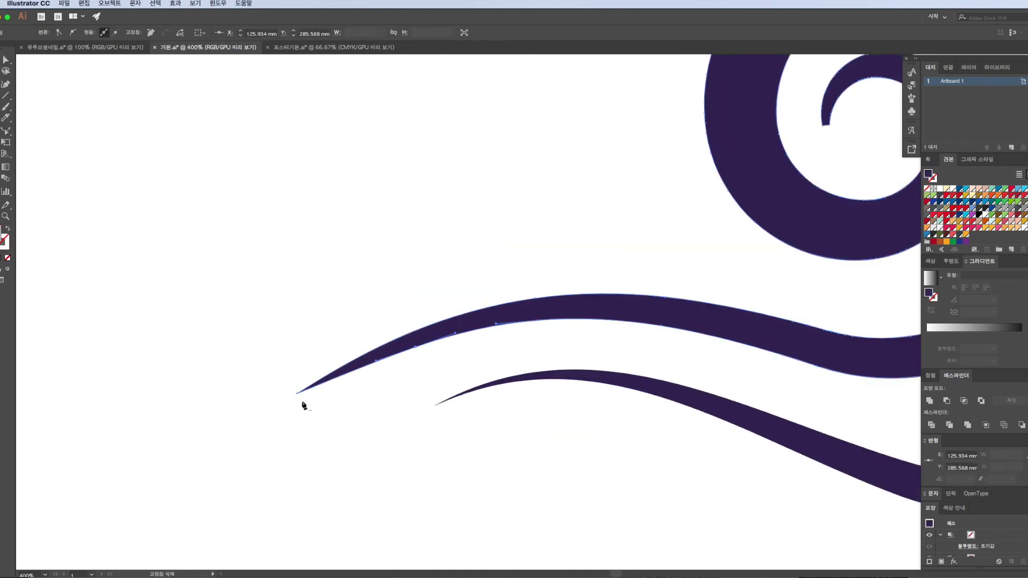
drag(416, 348, 414, 344)
click(431, 365)
scroll(431, 366, down, 4)
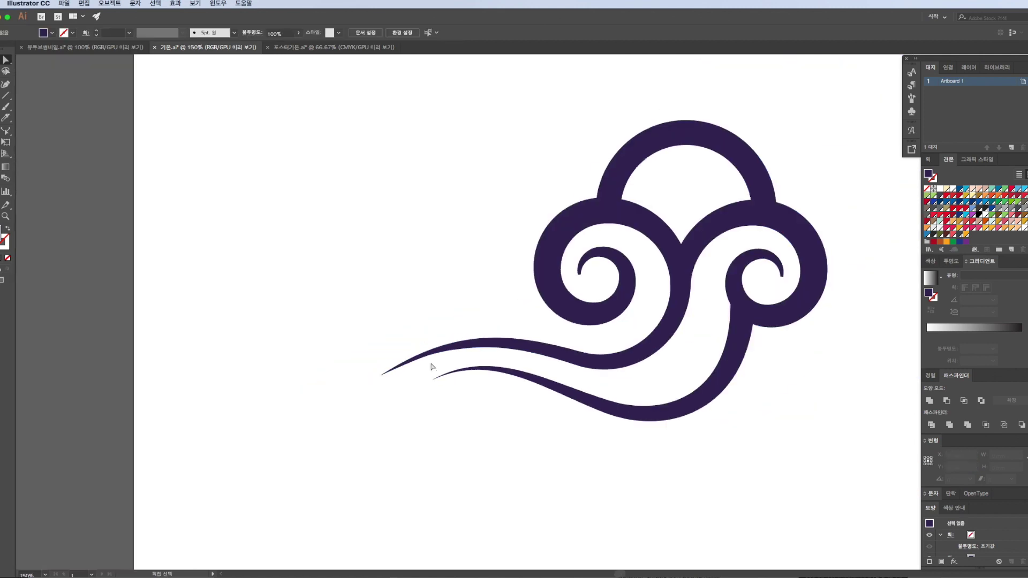
Scale the top arch down to about 72 mm wide with a 35 pt stroke and lower it slightly onto the spirals
scroll(503, 337, right, 1)
click(575, 231)
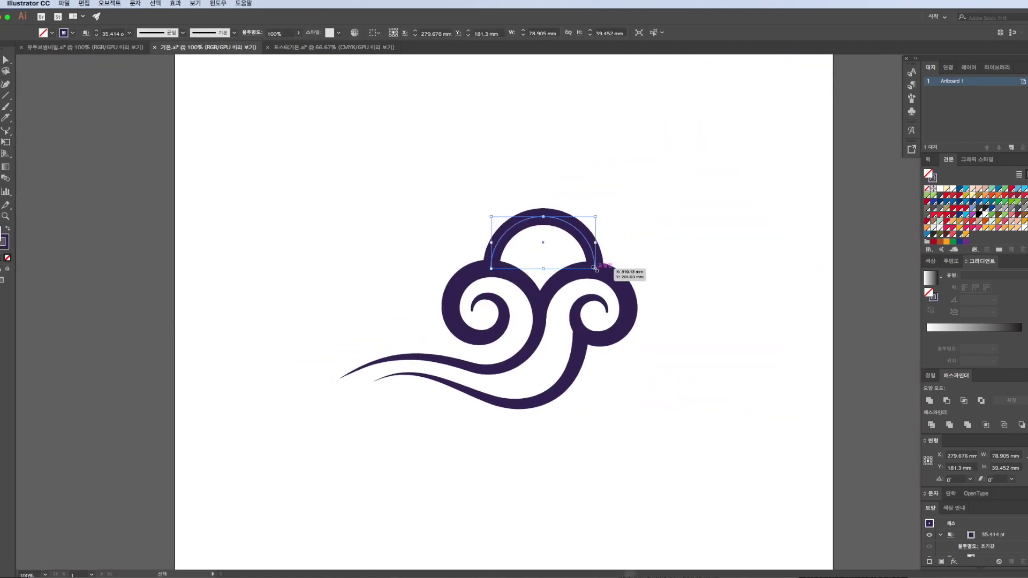
drag(594, 269, 590, 266)
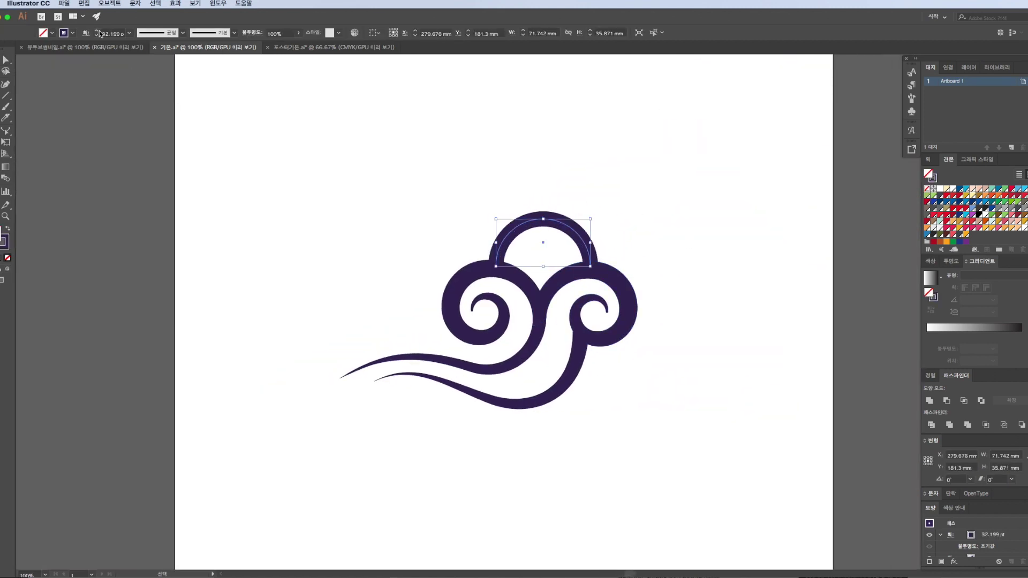
click(550, 231)
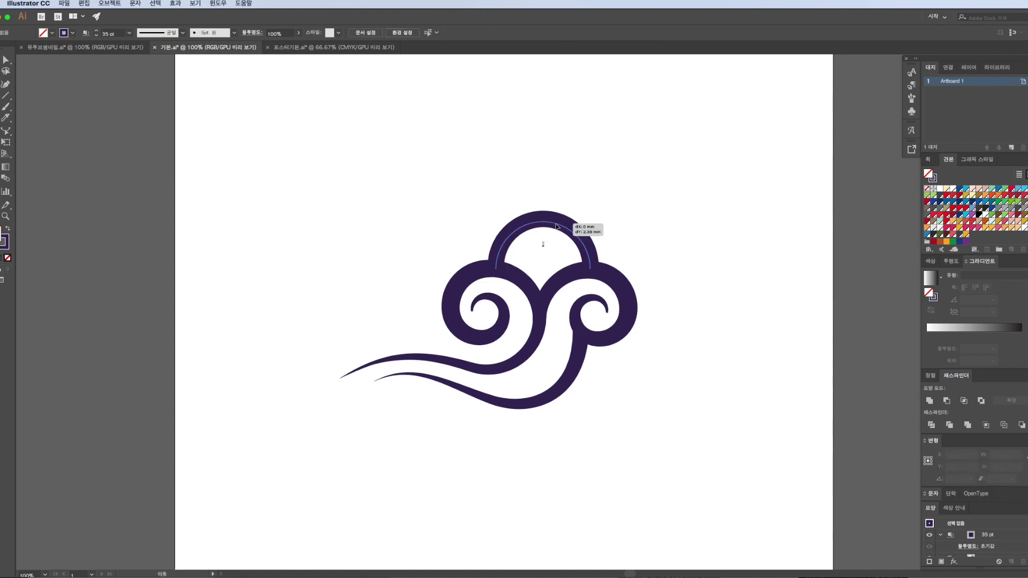
drag(557, 227, 557, 227)
click(567, 289)
scroll(583, 318, up, 3)
click(459, 276)
scroll(445, 310, up, 3)
click(552, 360)
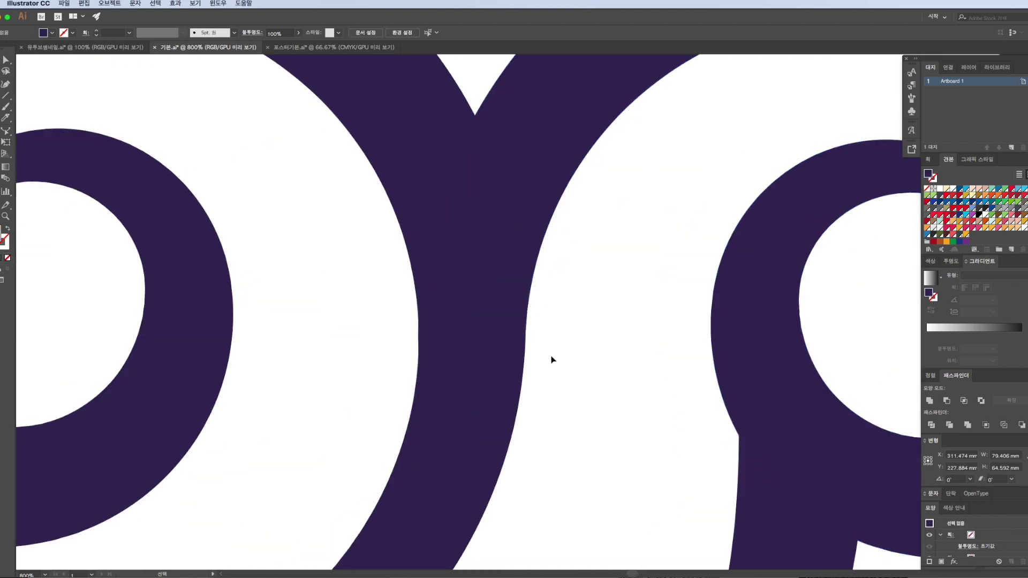
scroll(552, 360, down, 5)
Try to unite all parts of the cloud into a single shape
key(super+a)
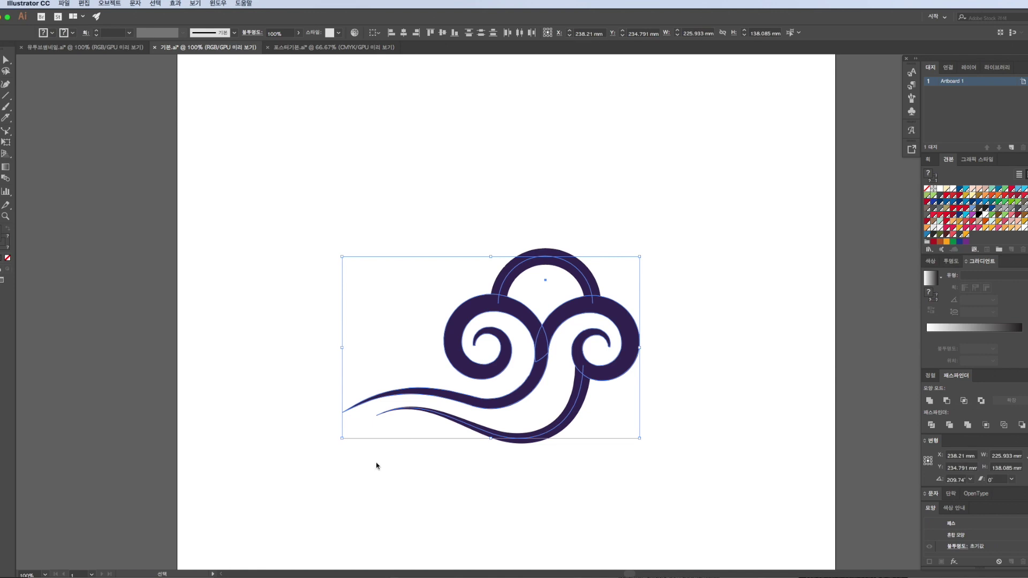
click(930, 401)
key(super+z)
Expand the appearance of the whole cloud artwork so the lower strand's tapered stroke becomes a filled shape
click(617, 200)
key(super+a)
click(115, 4)
click(121, 105)
key(Return)
key(Escape)
Try to expand the whole cloud artwork, including the lower strand and top arch, into filled shapes
click(611, 235)
key(super+a)
click(109, 4)
click(116, 99)
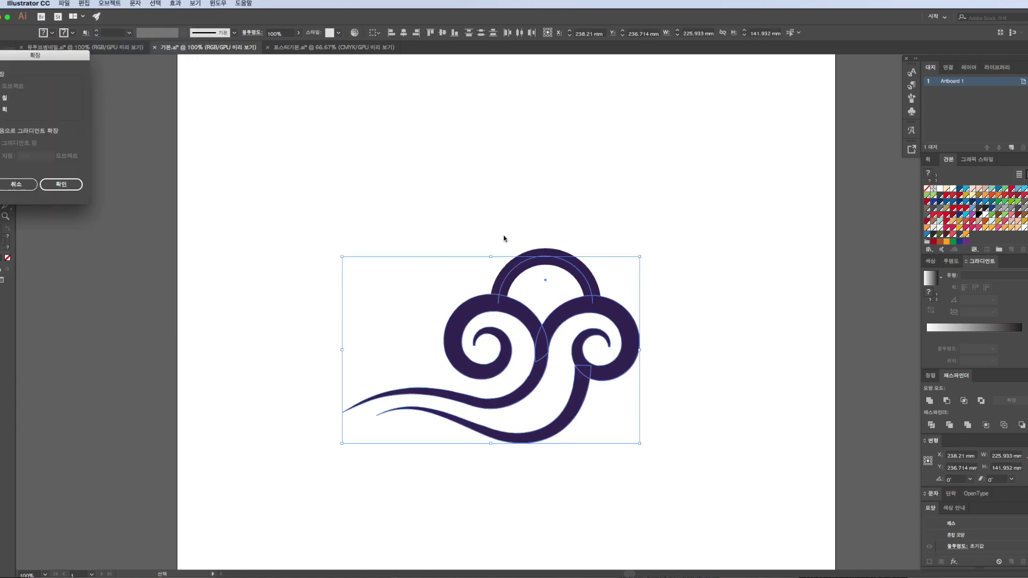
click(69, 187)
Ungroup the cloud artwork and inspect the lower strand's path to see whether it is still a stroke
click(651, 217)
drag(493, 205, 611, 482)
key(super+shift+g)
click(558, 449)
key(a)
click(554, 435)
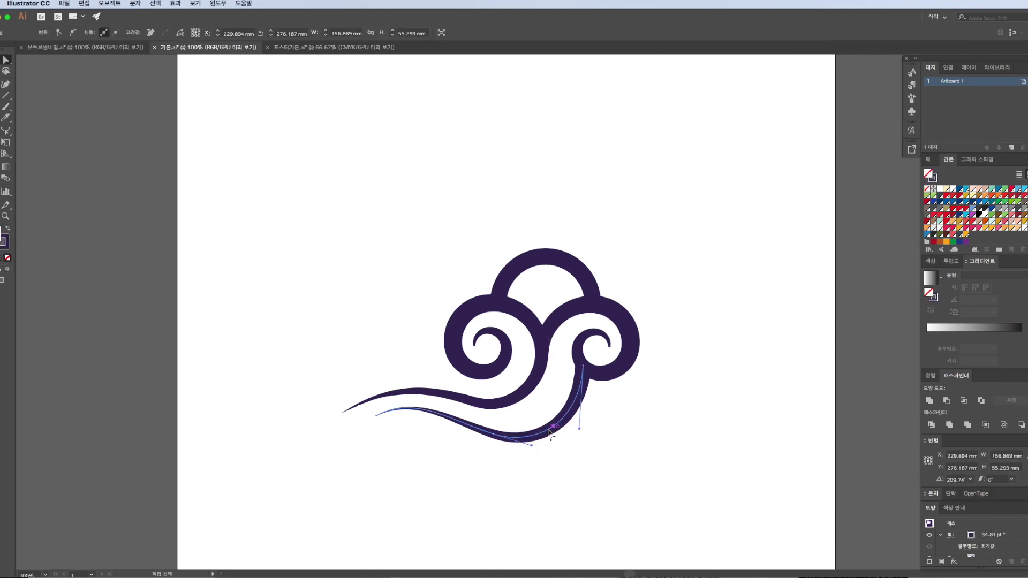
click(638, 445)
Move the whole cloud to the left side of the artboard and expand its remaining strokes into filled shapes
key(v)
key(super+a)
drag(546, 339, 438, 347)
click(105, 5)
click(123, 104)
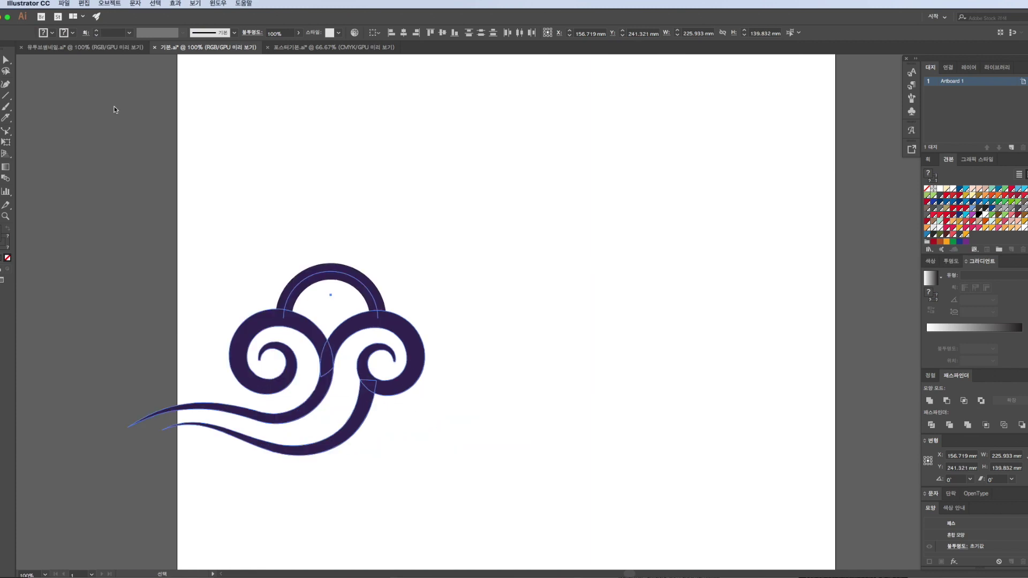
key(a)
key(v)
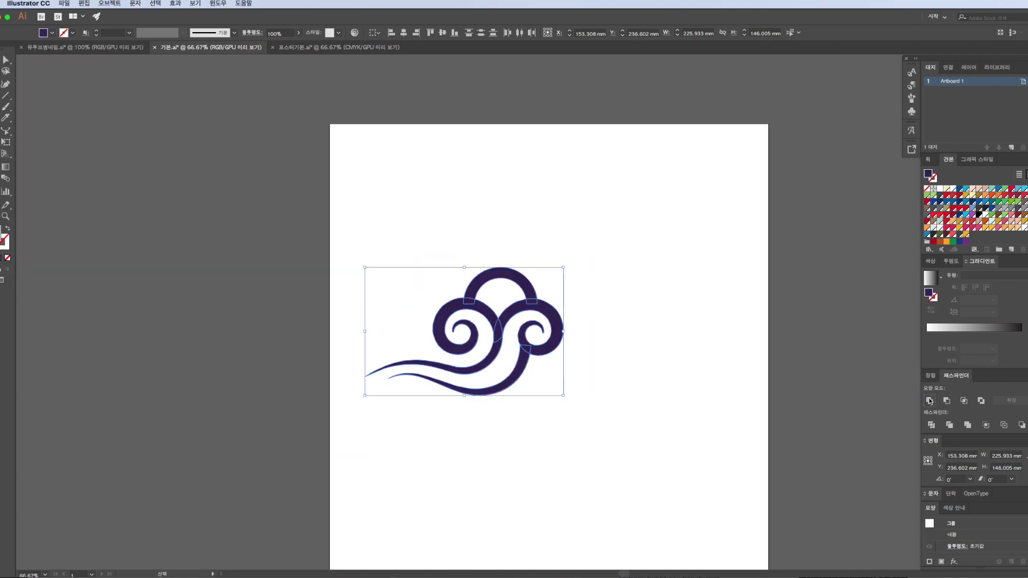
Unite the expanded cloud parts into a single shape and enlarge it to about 277 mm wide
click(583, 387)
scroll(583, 387, down, 3)
drag(547, 278, 538, 304)
drag(556, 353, 574, 368)
Place a duplicate of the merged cloud above and to the right of the original on the artboard
drag(546, 326, 707, 122)
drag(707, 123, 666, 133)
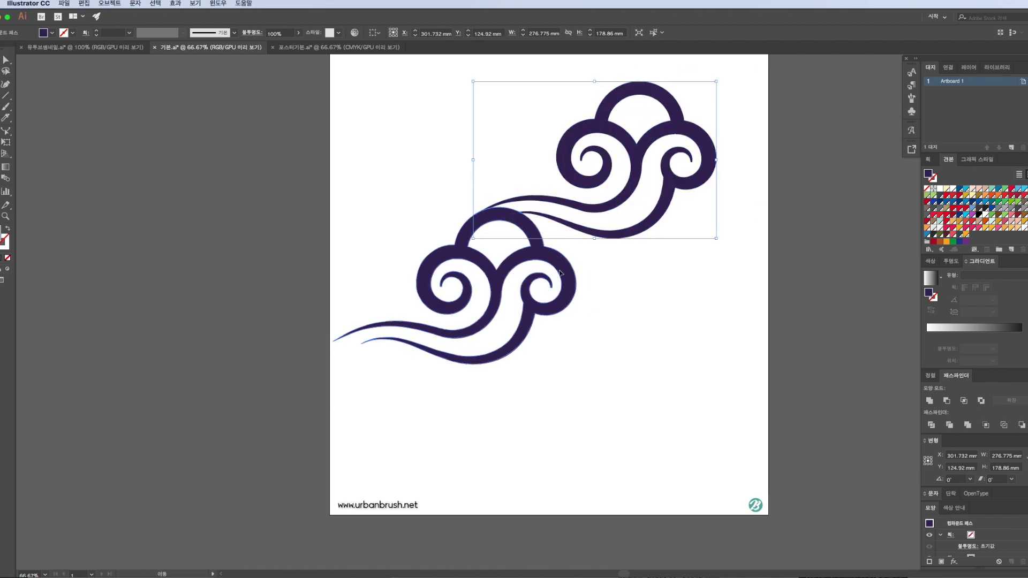
drag(527, 254, 537, 293)
drag(537, 292, 552, 288)
Reposition the two clouds as a staggered diagonal pair with clear space between them and leave both deselected
drag(677, 134, 687, 143)
drag(660, 177, 518, 319)
drag(518, 319, 516, 352)
click(734, 333)
scroll(736, 333, right, 3)
scroll(736, 332, up, 2)
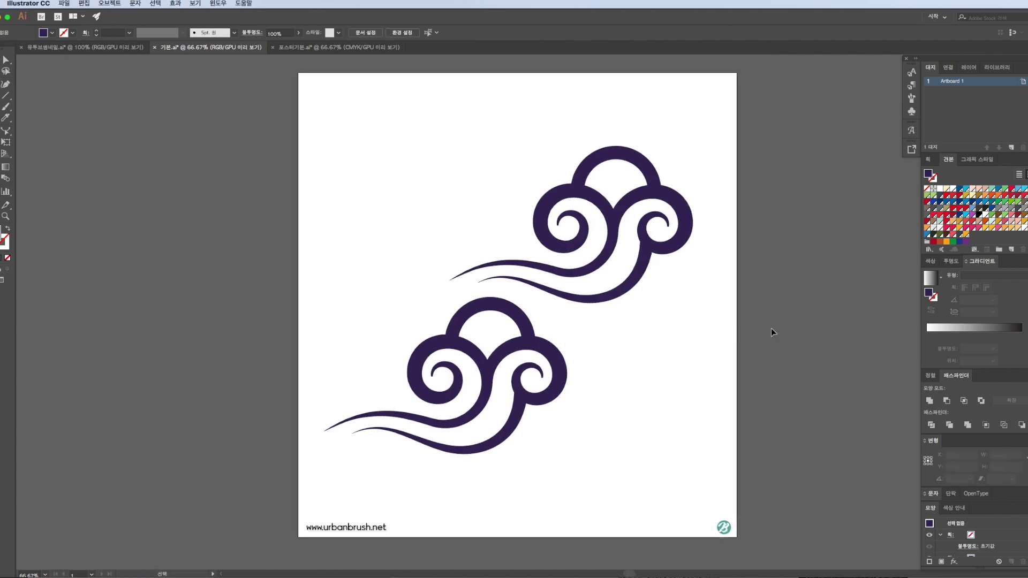
click(599, 271)
click(818, 323)
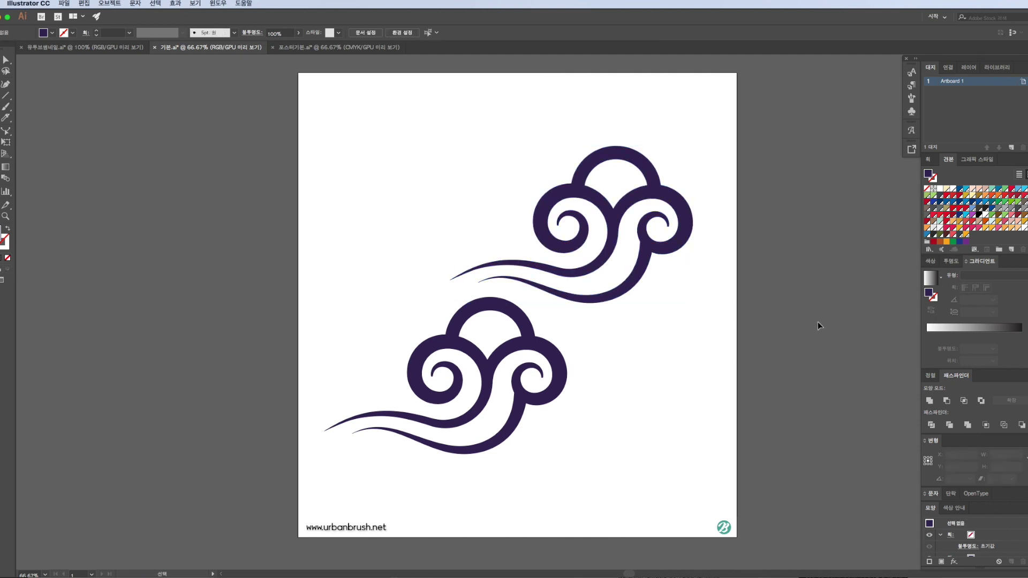